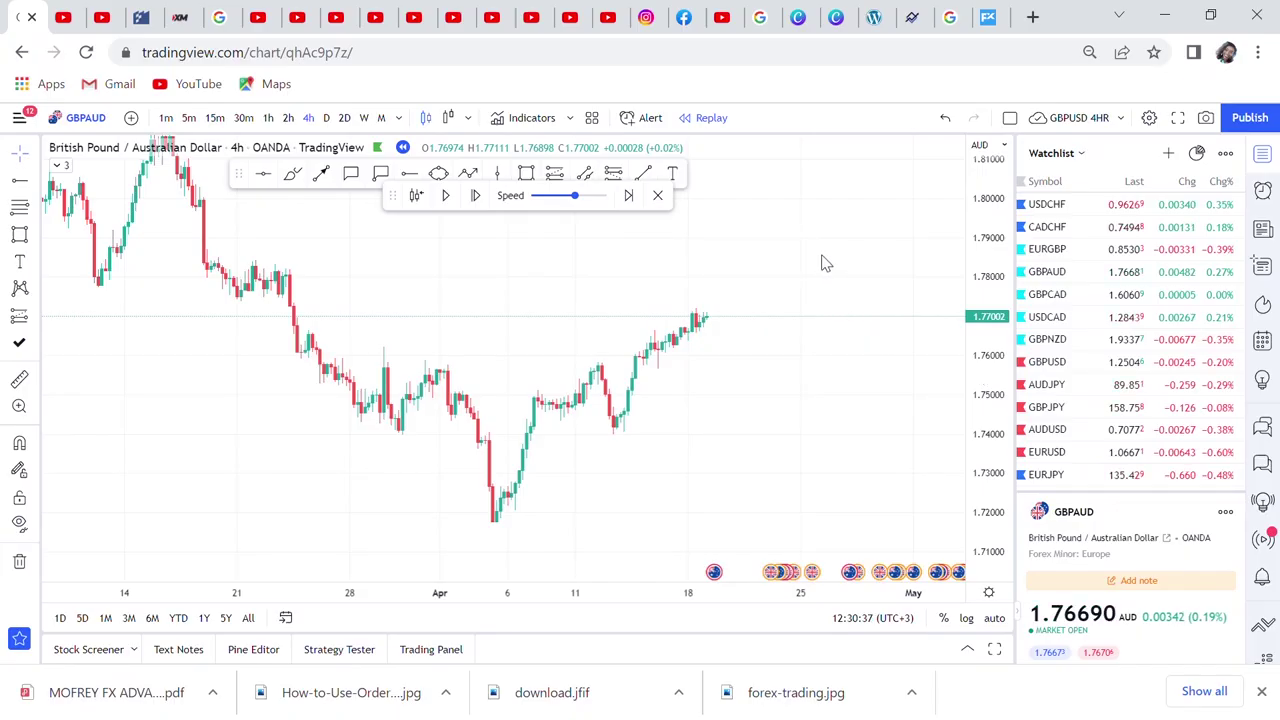
Hide the watchlist and examine the GBPAUD 4-hour price action from February to the latest April candles.
{"action": "left_click", "coordinate": [1265, 158]}
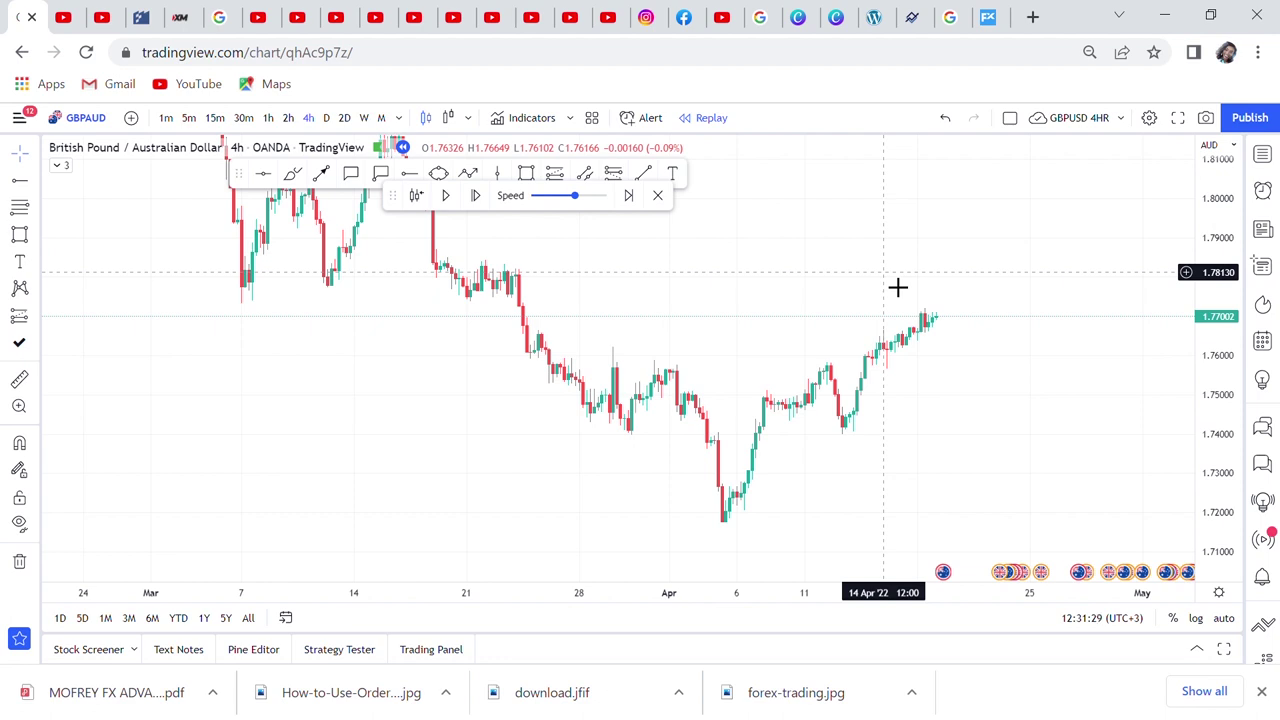
{"action": "scroll", "coordinate": [720, 272], "scroll_direction": "up", "scroll_amount": 2}
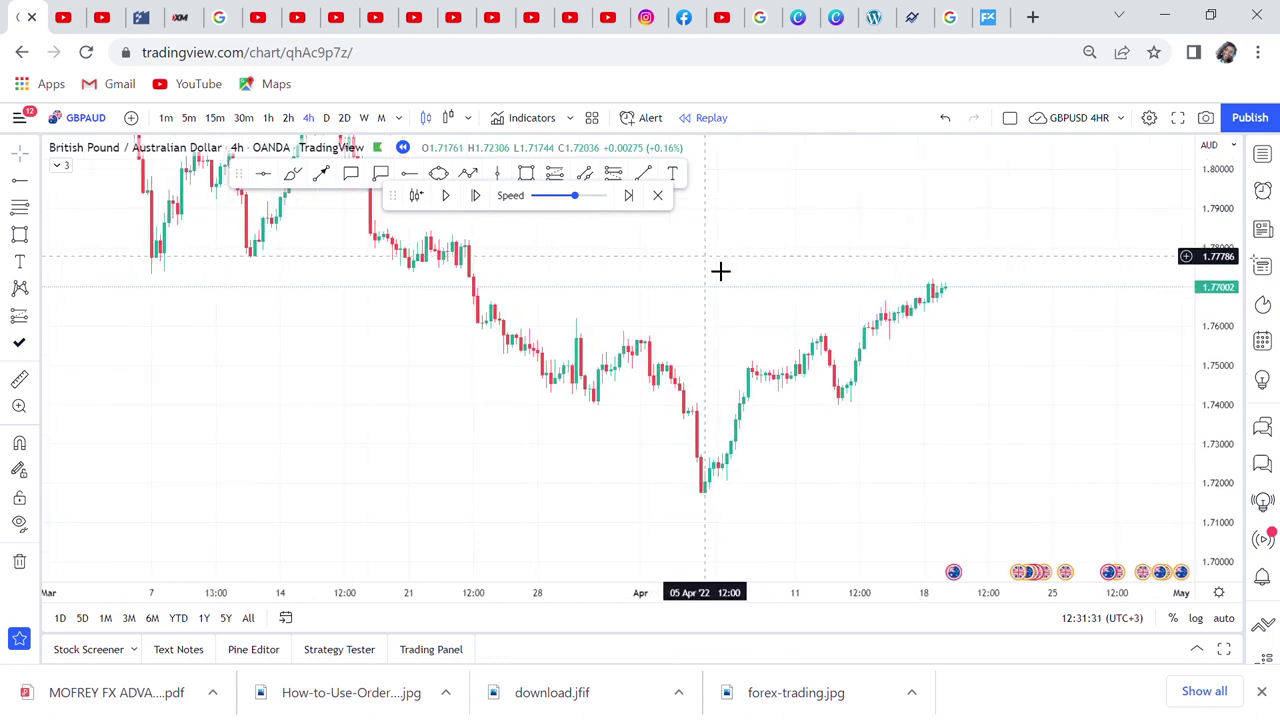
{"action": "left_click_drag", "start_coordinate": [720, 272], "coordinate": [1023, 520]}
{"action": "left_click_drag", "start_coordinate": [666, 309], "coordinate": [774, 451]}
{"action": "scroll", "coordinate": [776, 454], "scroll_direction": "down", "scroll_amount": 2}
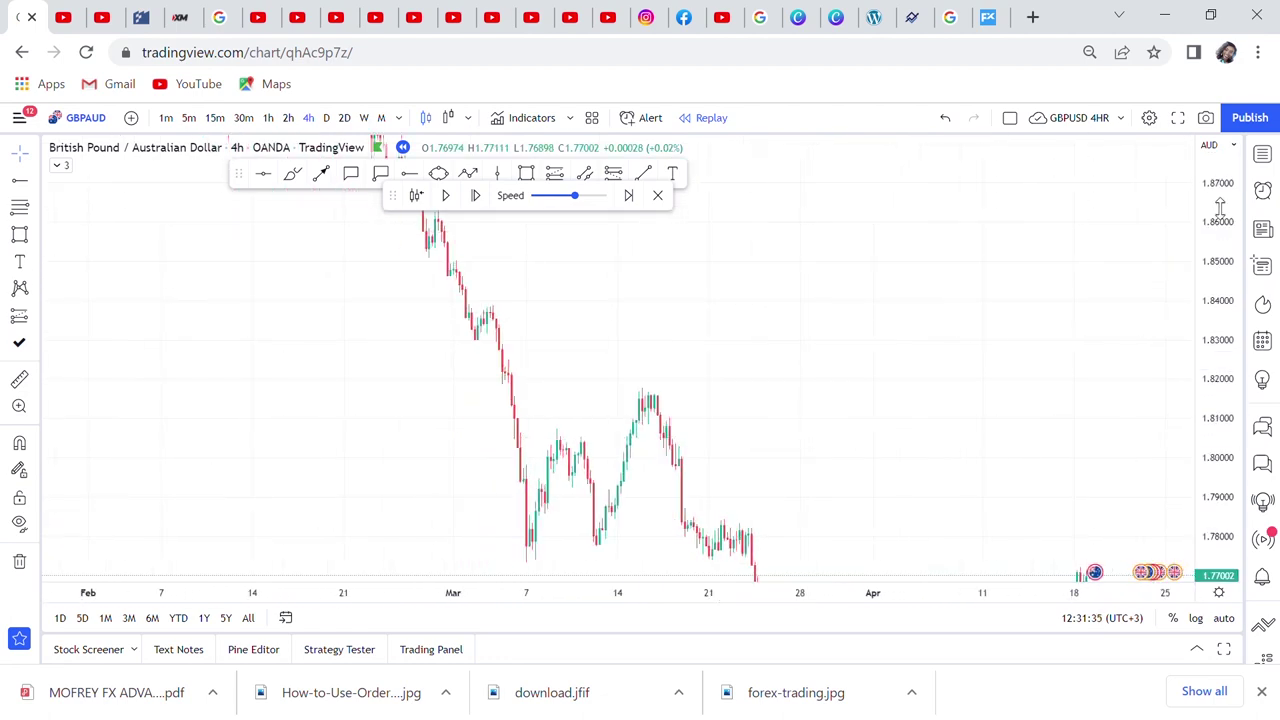
{"action": "scroll", "coordinate": [1213, 428], "scroll_direction": "down", "scroll_amount": 2}
{"action": "mouse_move", "coordinate": [643, 309]}
{"action": "left_mouse_down"}
{"action": "mouse_move", "coordinate": [843, 403]}
{"action": "mouse_move", "coordinate": [489, 294]}
{"action": "mouse_move", "coordinate": [811, 323]}
{"action": "mouse_move", "coordinate": [662, 315]}
{"action": "mouse_move", "coordinate": [754, 397]}
{"action": "mouse_move", "coordinate": [591, 294]}
{"action": "mouse_move", "coordinate": [619, 311]}
{"action": "left_mouse_up"}
{"action": "scroll", "coordinate": [843, 403], "scroll_direction": "down", "scroll_amount": 3}
{"action": "scroll", "coordinate": [843, 403], "scroll_direction": "down", "scroll_amount": 1}
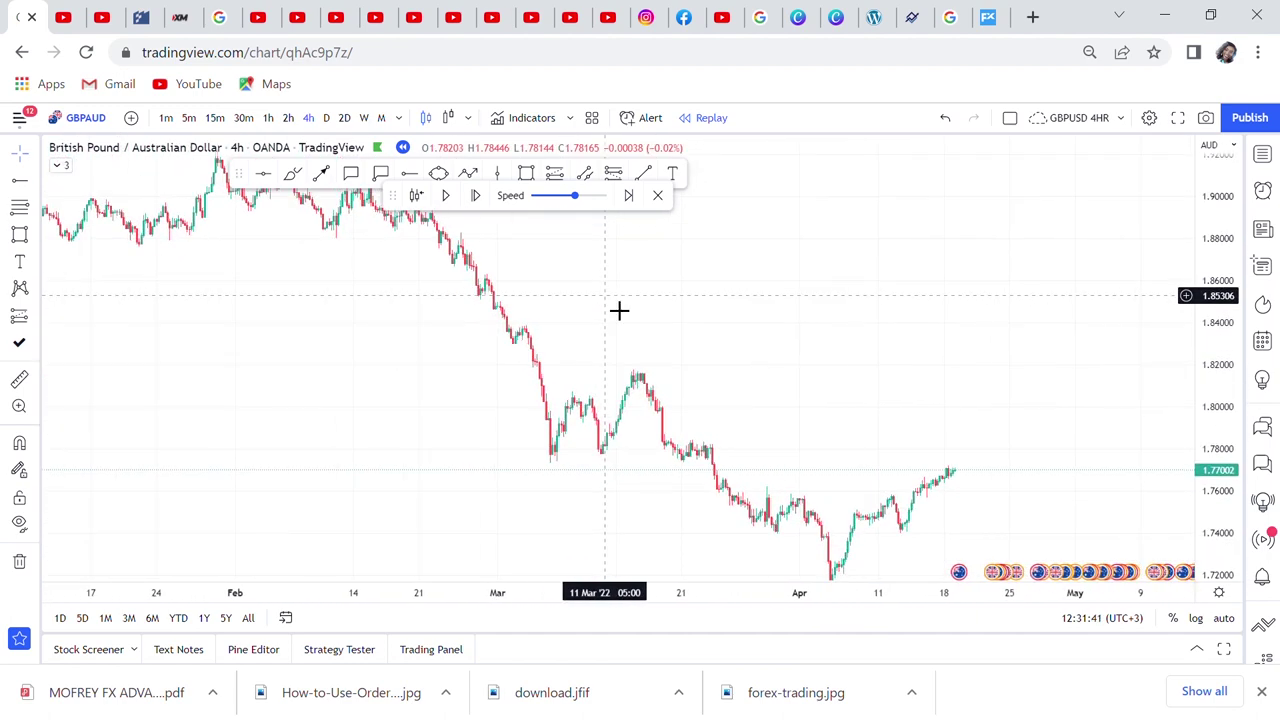
{"action": "left_click_drag", "start_coordinate": [717, 397], "coordinate": [577, 249]}
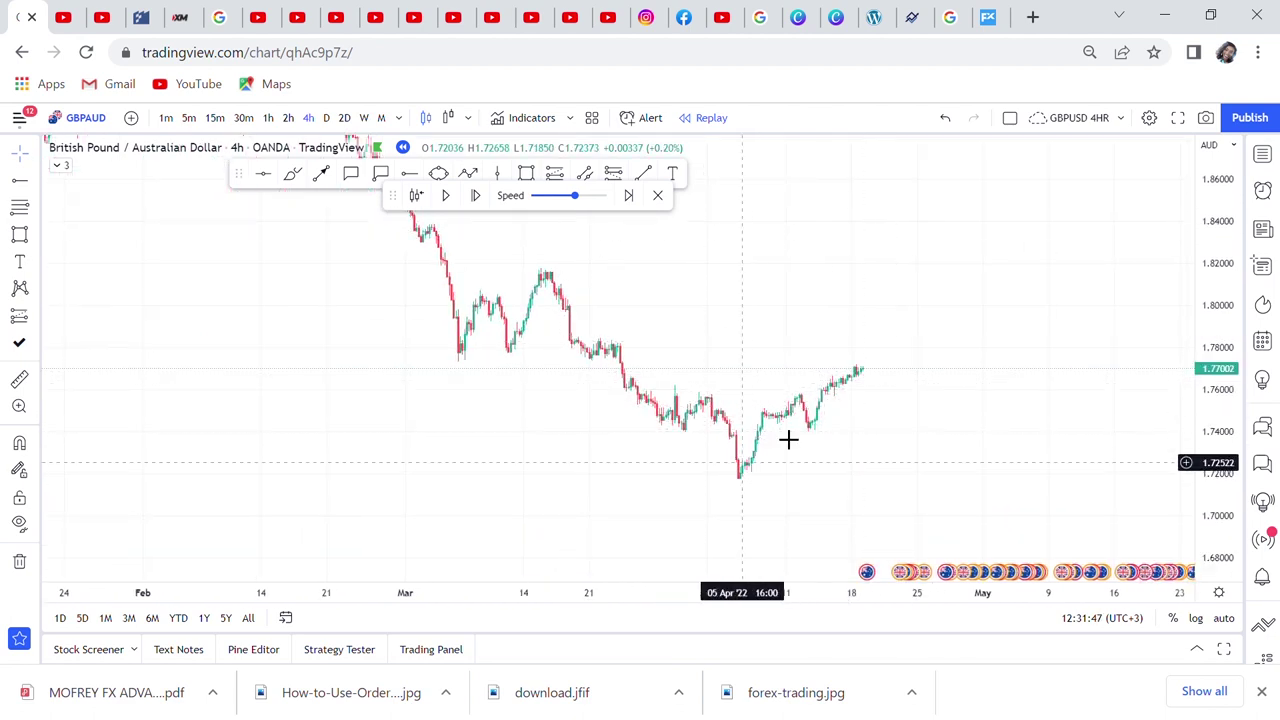
{"action": "left_click_drag", "start_coordinate": [1222, 490], "coordinate": [1150, 350]}
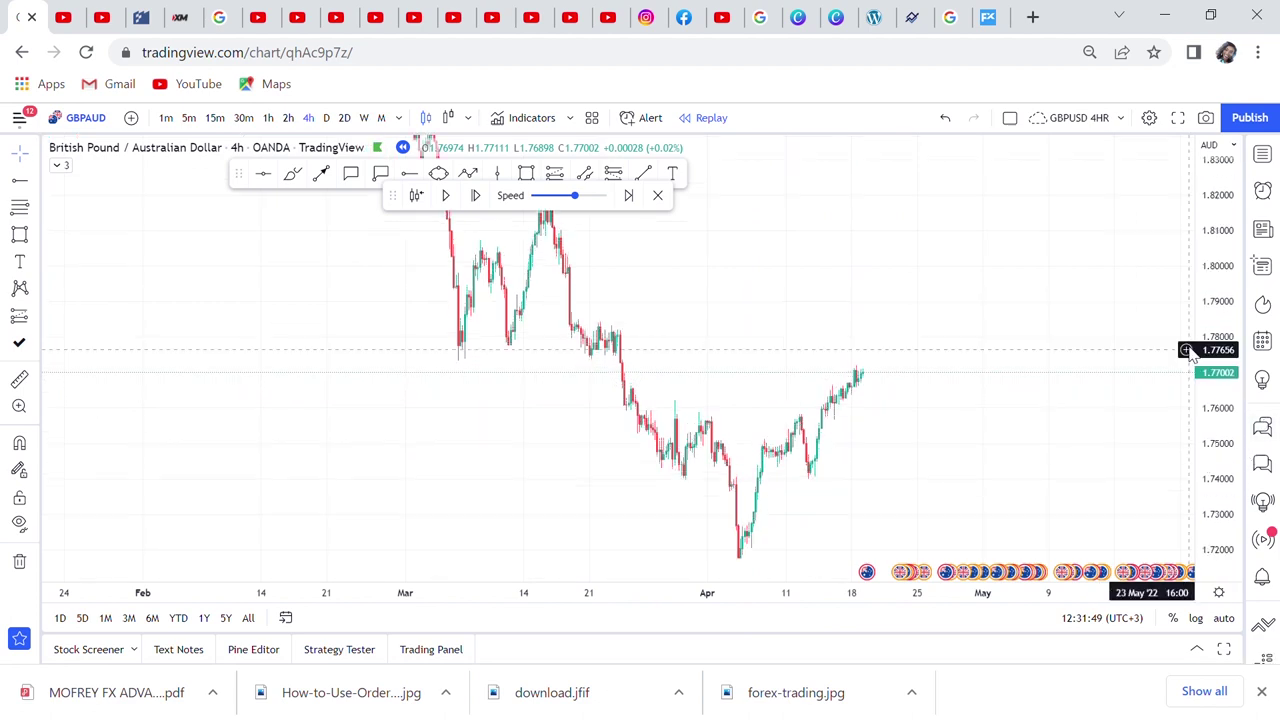
{"action": "left_click_drag", "start_coordinate": [963, 417], "coordinate": [963, 360]}
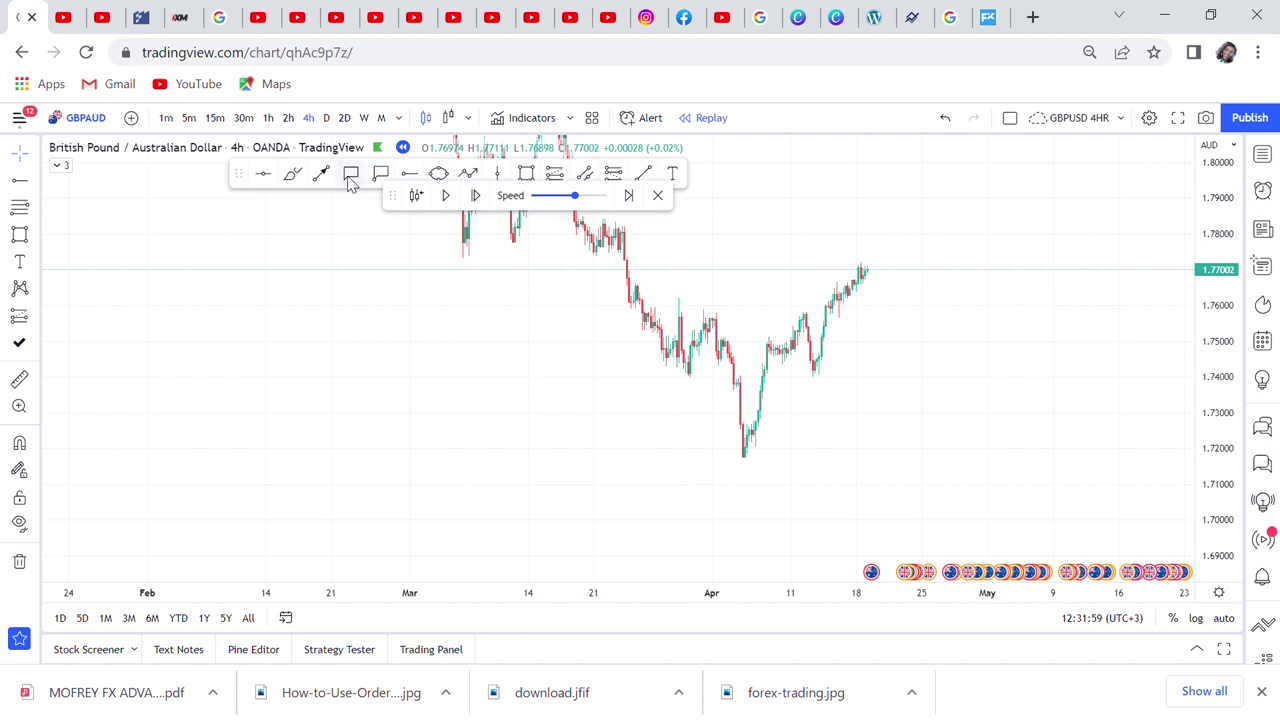
Draw a horizontal line across the late-March and April swing highs and adjust its level to about 1.75862.
{"action": "left_click", "coordinate": [266, 175]}
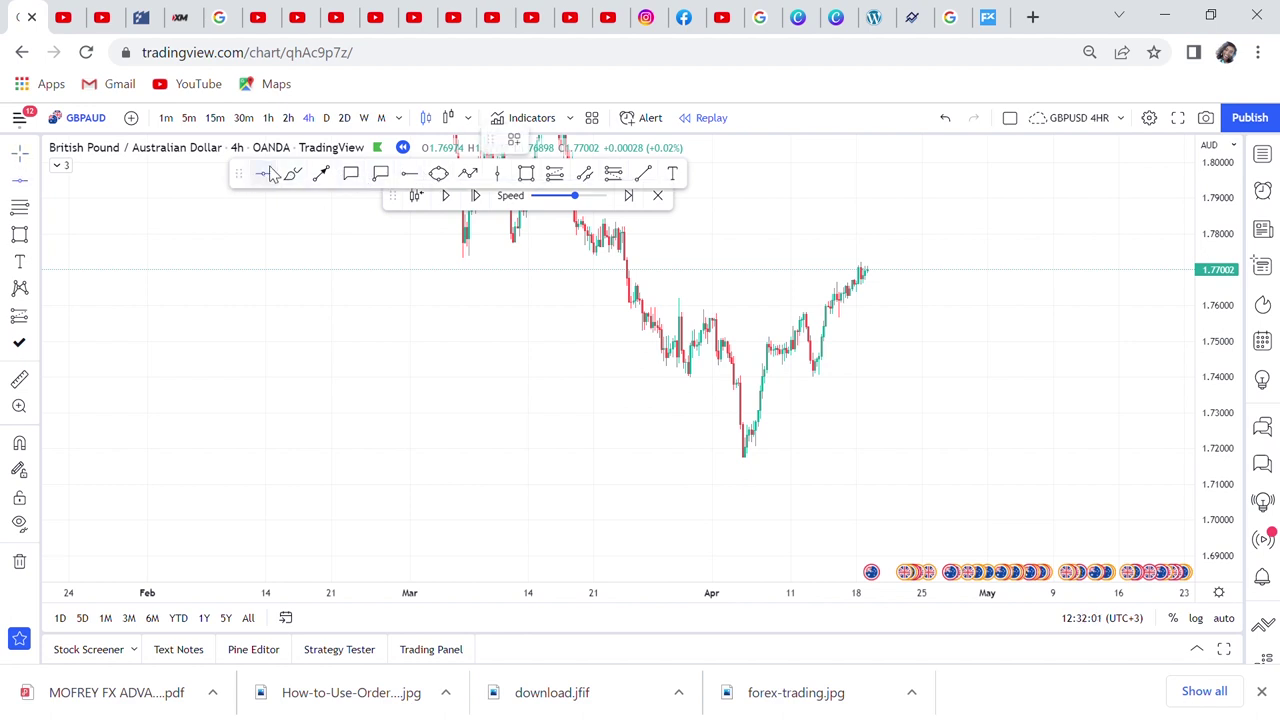
{"action": "left_click", "coordinate": [618, 301]}
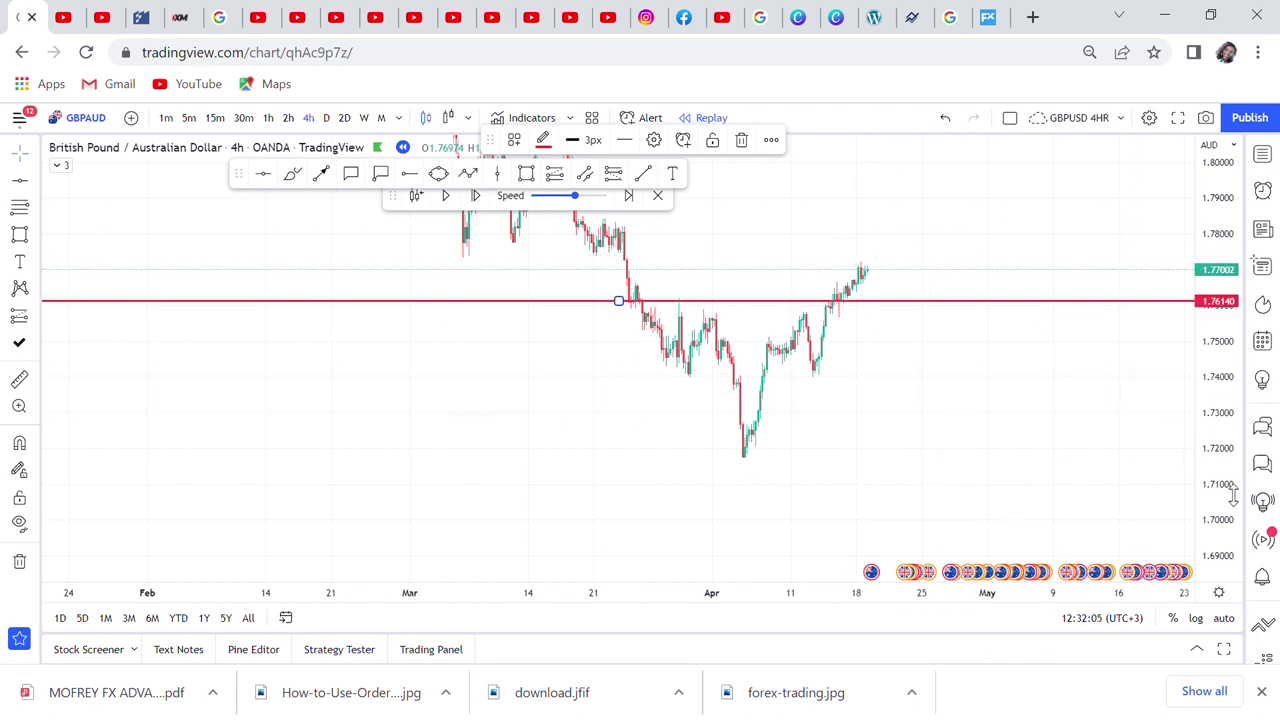
{"action": "left_click_drag", "start_coordinate": [1233, 495], "coordinate": [1174, 263]}
{"action": "scroll", "coordinate": [991, 357], "scroll_direction": "up", "scroll_amount": 2}
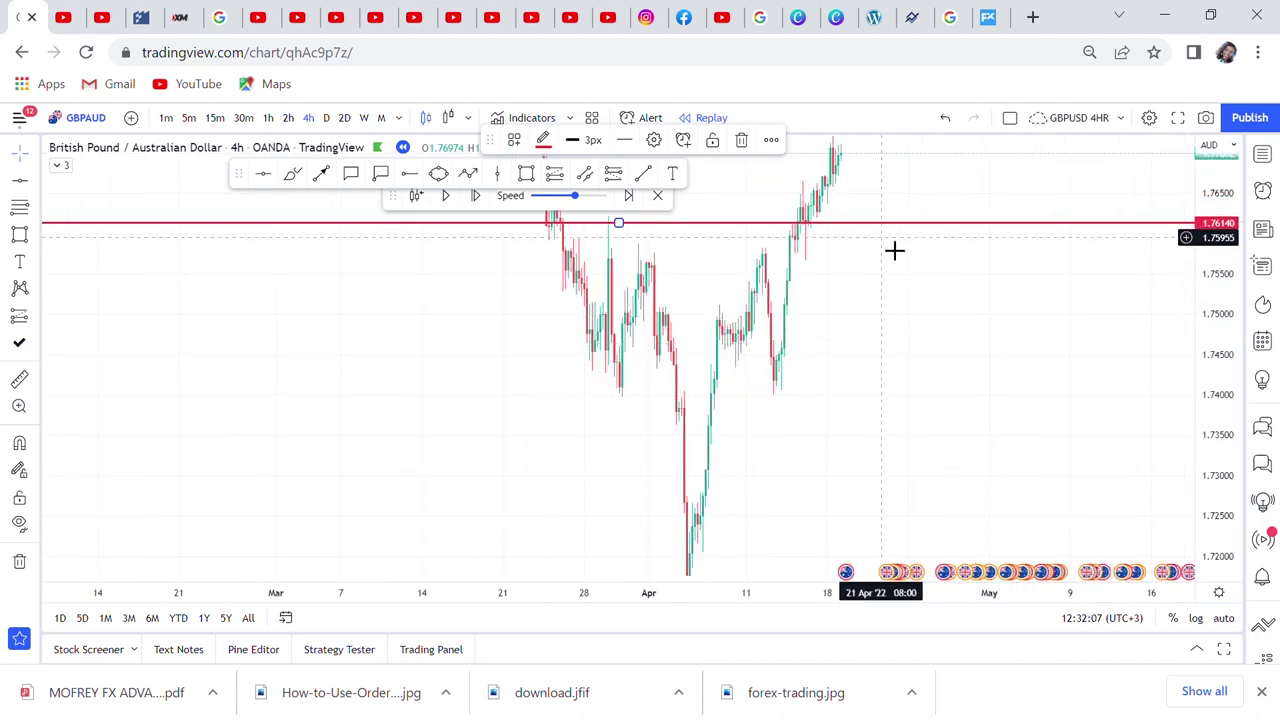
{"action": "left_click_drag", "start_coordinate": [888, 229], "coordinate": [895, 254]}
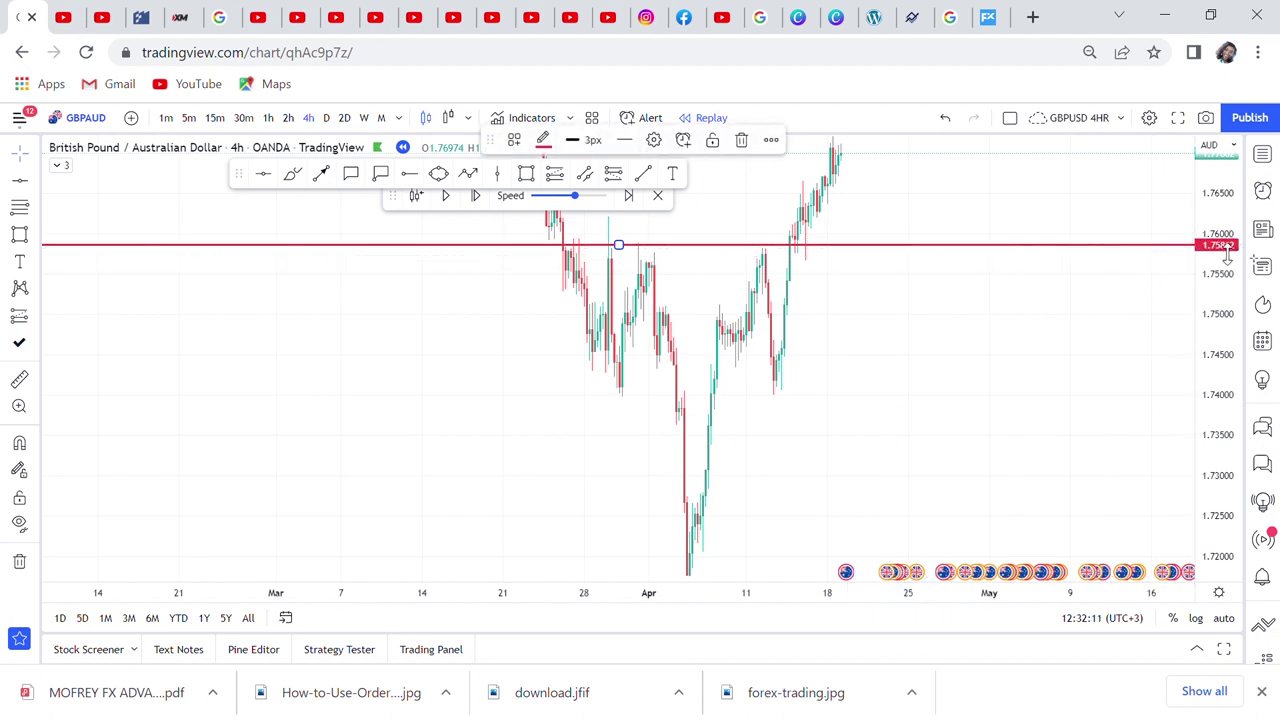
Try a long position at the latest candle with its stop at about 1.75677, and delete it.
{"action": "left_click_drag", "start_coordinate": [1226, 256], "coordinate": [1220, 460]}
{"action": "mouse_move", "coordinate": [920, 474]}
{"action": "left_mouse_down"}
{"action": "mouse_move", "coordinate": [983, 483]}
{"action": "mouse_move", "coordinate": [901, 470]}
{"action": "left_mouse_up"}
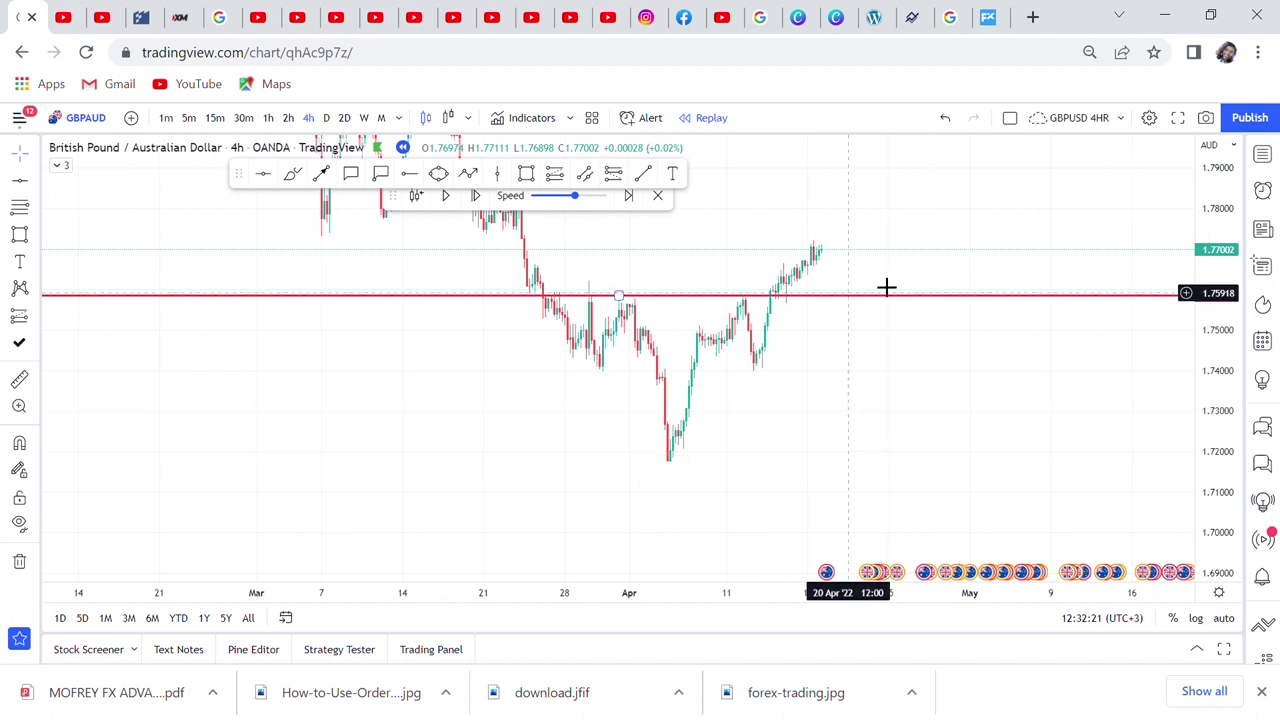
{"action": "left_click_drag", "start_coordinate": [791, 309], "coordinate": [720, 327]}
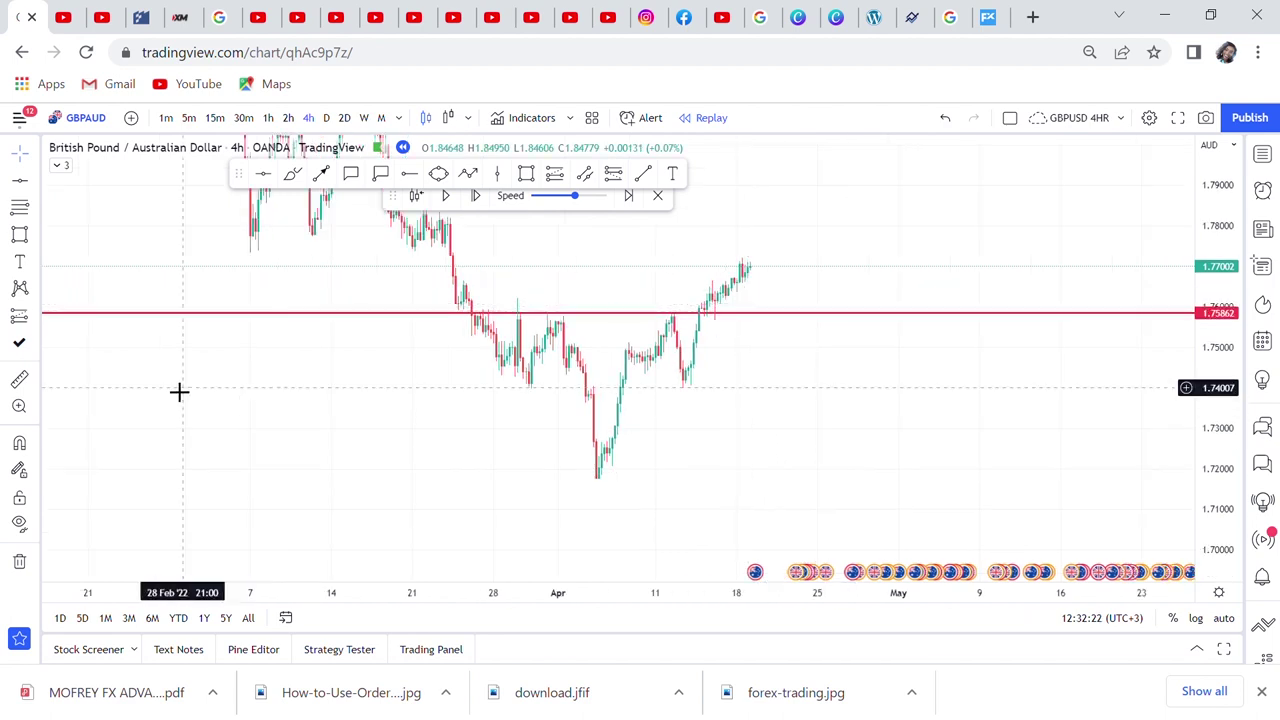
{"action": "left_click", "coordinate": [34, 317]}
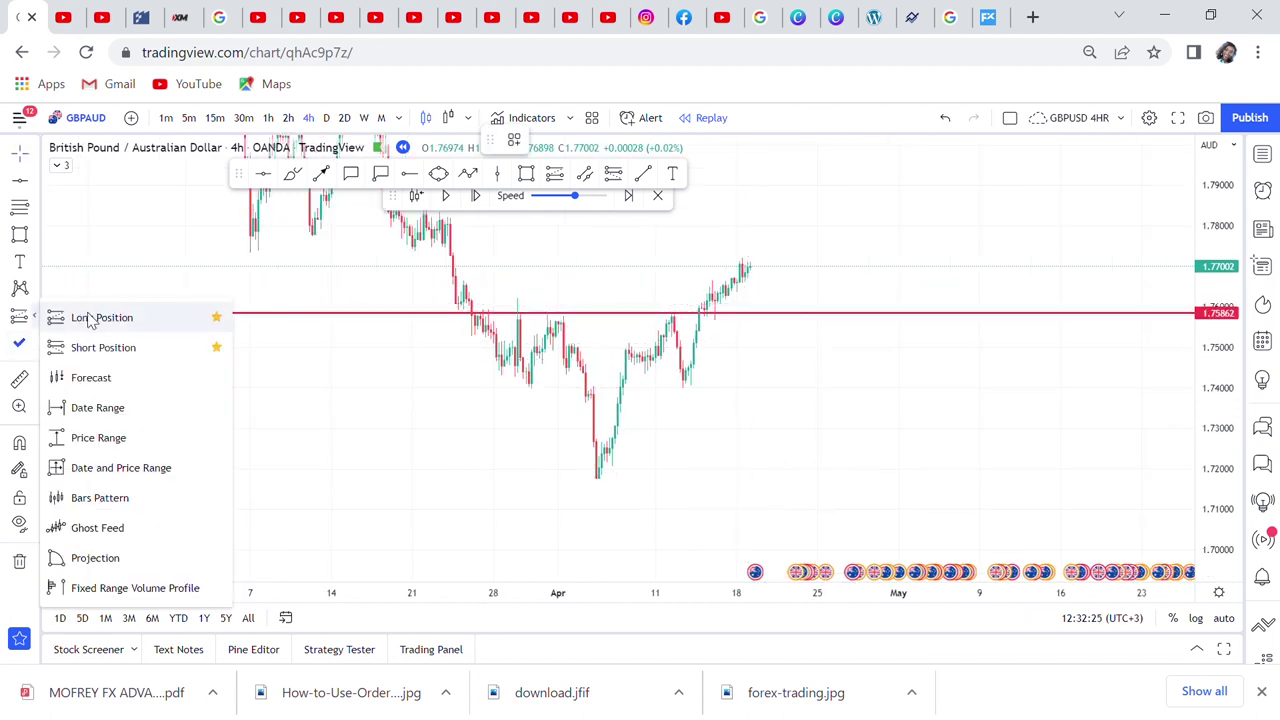
{"action": "left_click", "coordinate": [88, 317]}
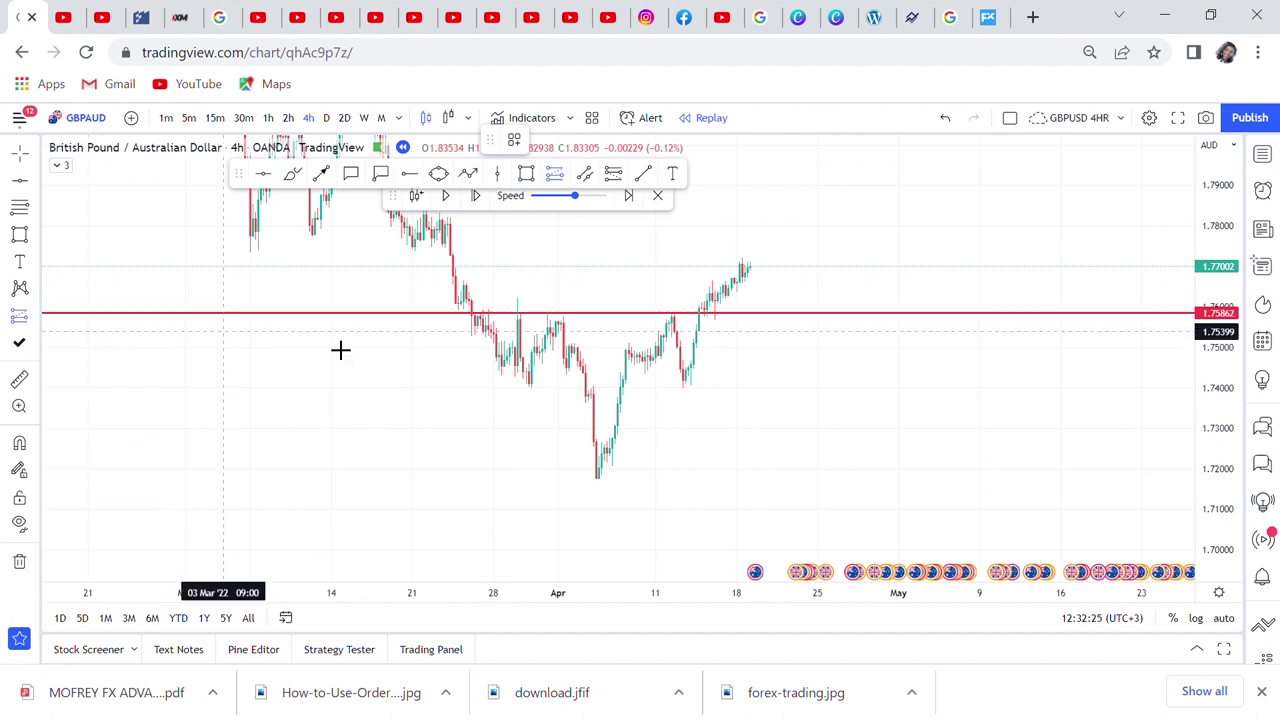
{"action": "left_click", "coordinate": [745, 272]}
{"action": "left_click_drag", "start_coordinate": [744, 420], "coordinate": [744, 320]}
{"action": "left_click_drag", "start_coordinate": [999, 304], "coordinate": [1003, 374]}
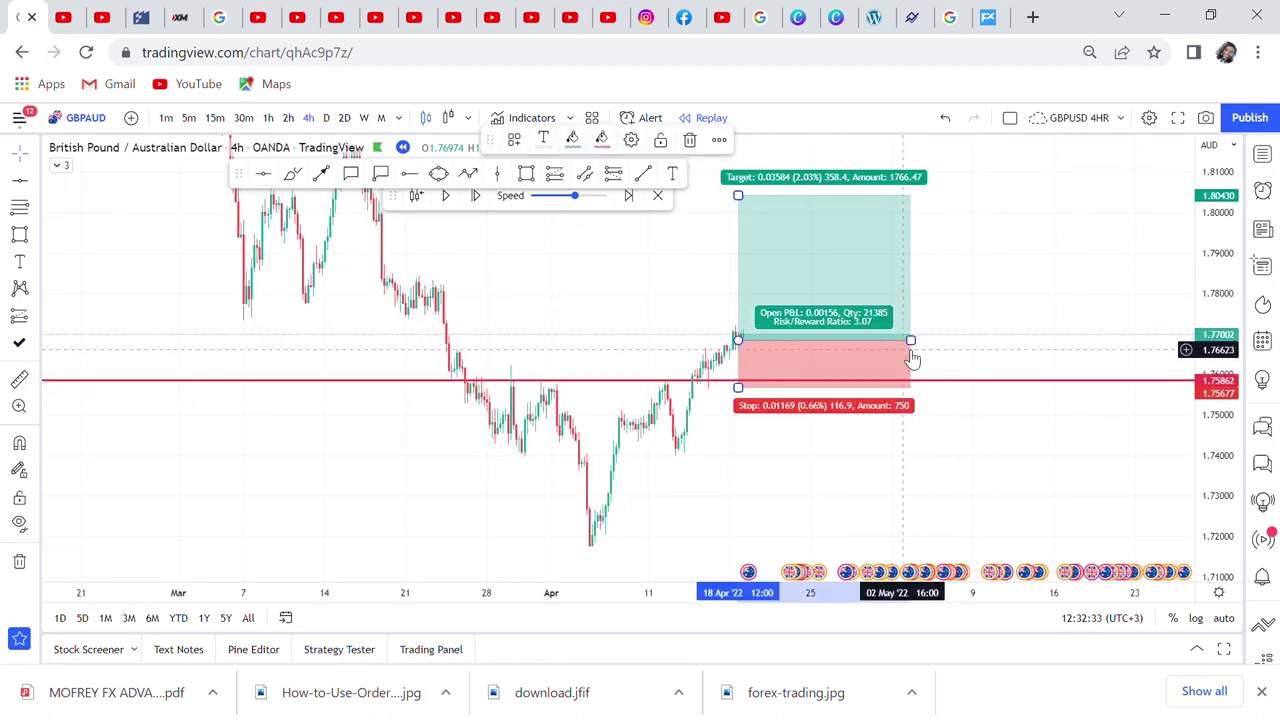
{"action": "key", "text": "Delete"}
Draw a rectangle zone over the early-April low, from about 1.72332 to 1.71773, extending from 1 April to 3 May.
{"action": "scroll", "coordinate": [835, 340], "scroll_direction": "up", "scroll_amount": 2}
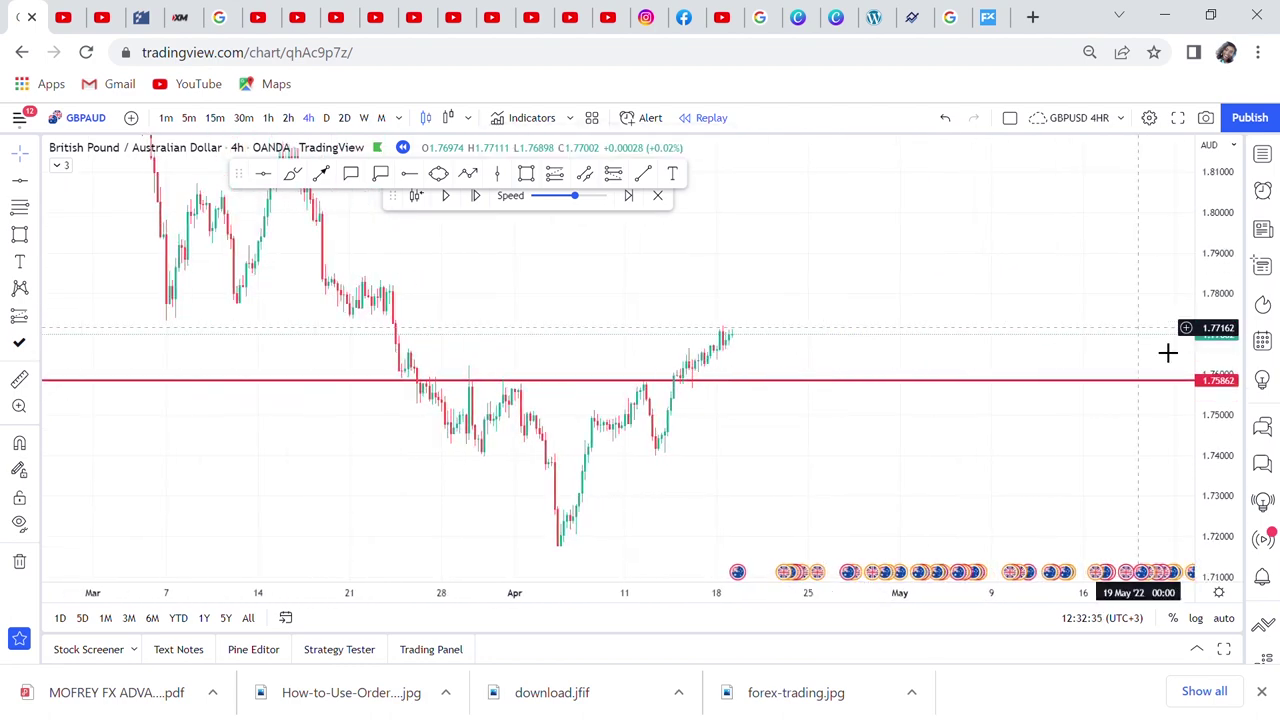
{"action": "left_click_drag", "start_coordinate": [1210, 432], "coordinate": [1200, 354]}
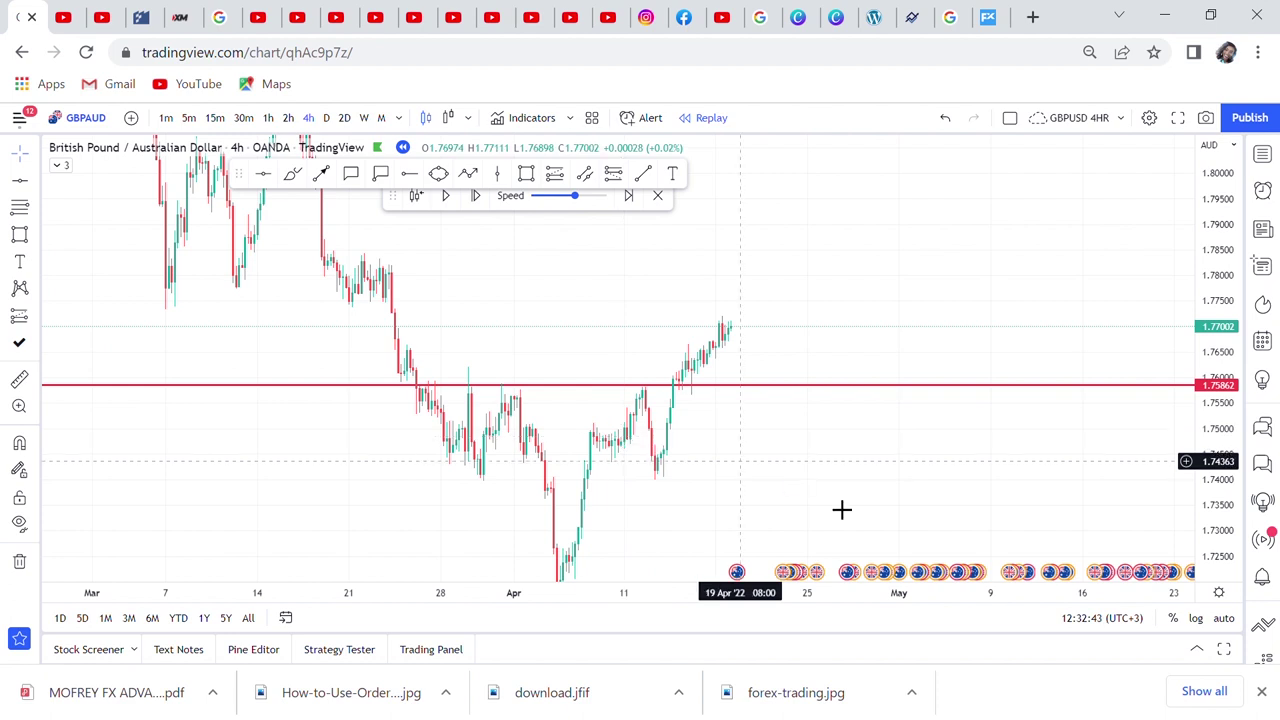
{"action": "scroll", "coordinate": [897, 400], "scroll_direction": "up", "scroll_amount": 3}
{"action": "scroll", "coordinate": [905, 399], "scroll_direction": "up", "scroll_amount": 1}
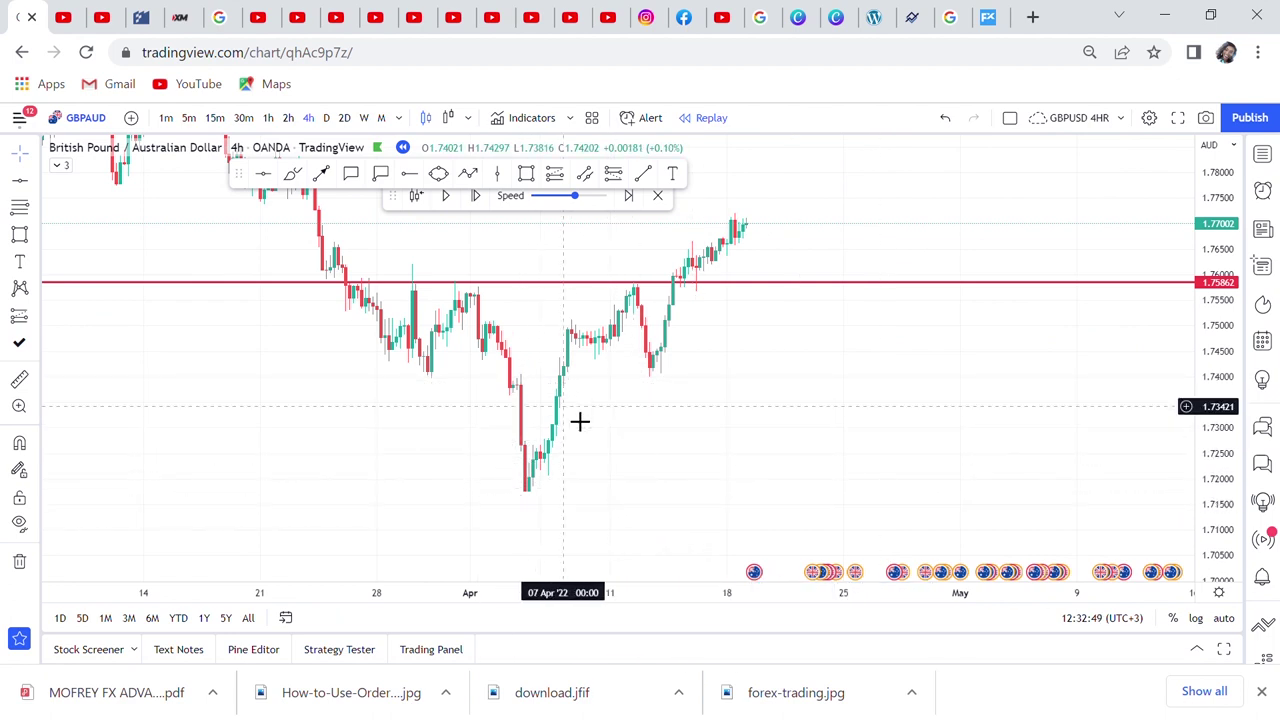
{"action": "scroll", "coordinate": [580, 421], "scroll_direction": "up", "scroll_amount": 1}
{"action": "scroll", "coordinate": [580, 421], "scroll_direction": "up", "scroll_amount": 1}
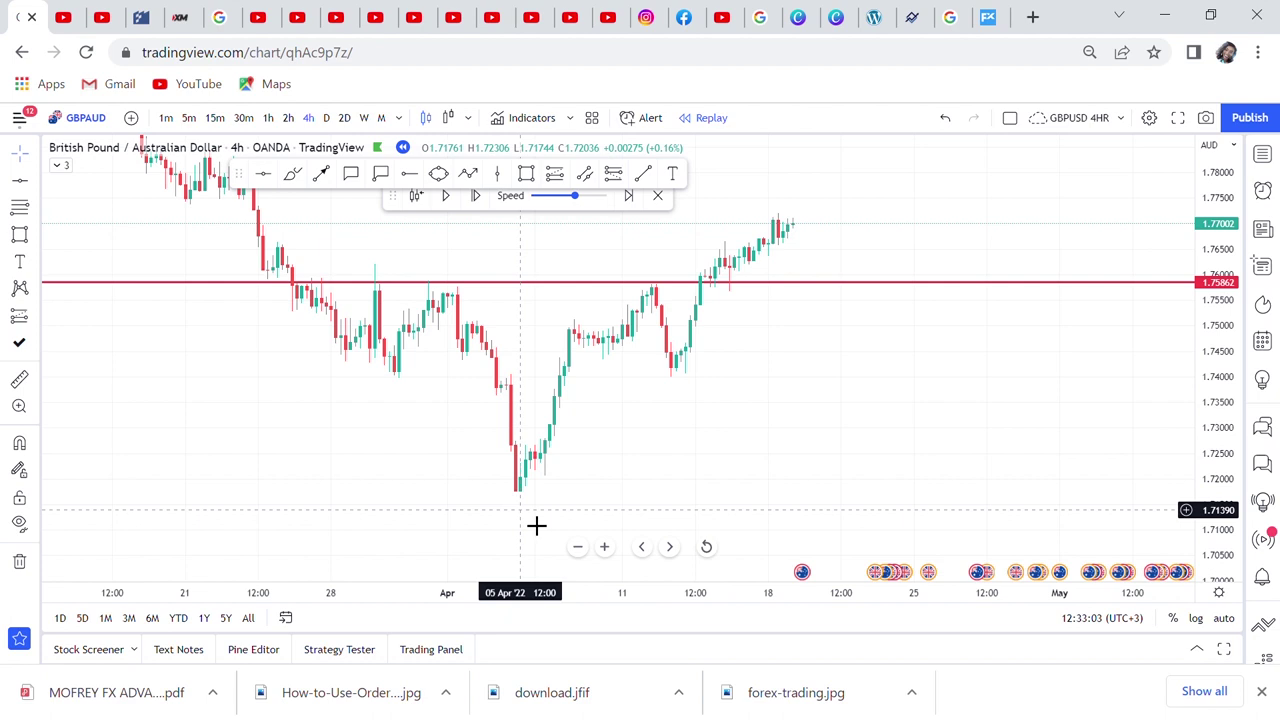
{"action": "left_click", "coordinate": [526, 173]}
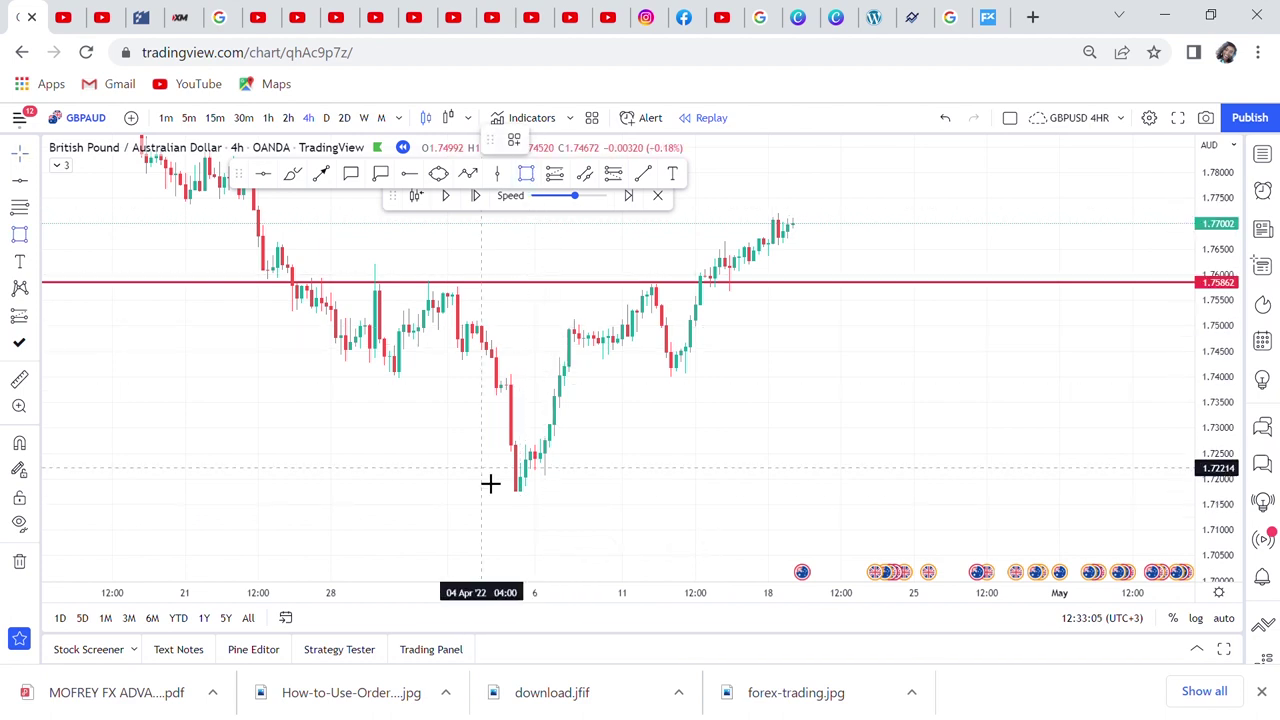
{"action": "left_click", "coordinate": [457, 462]}
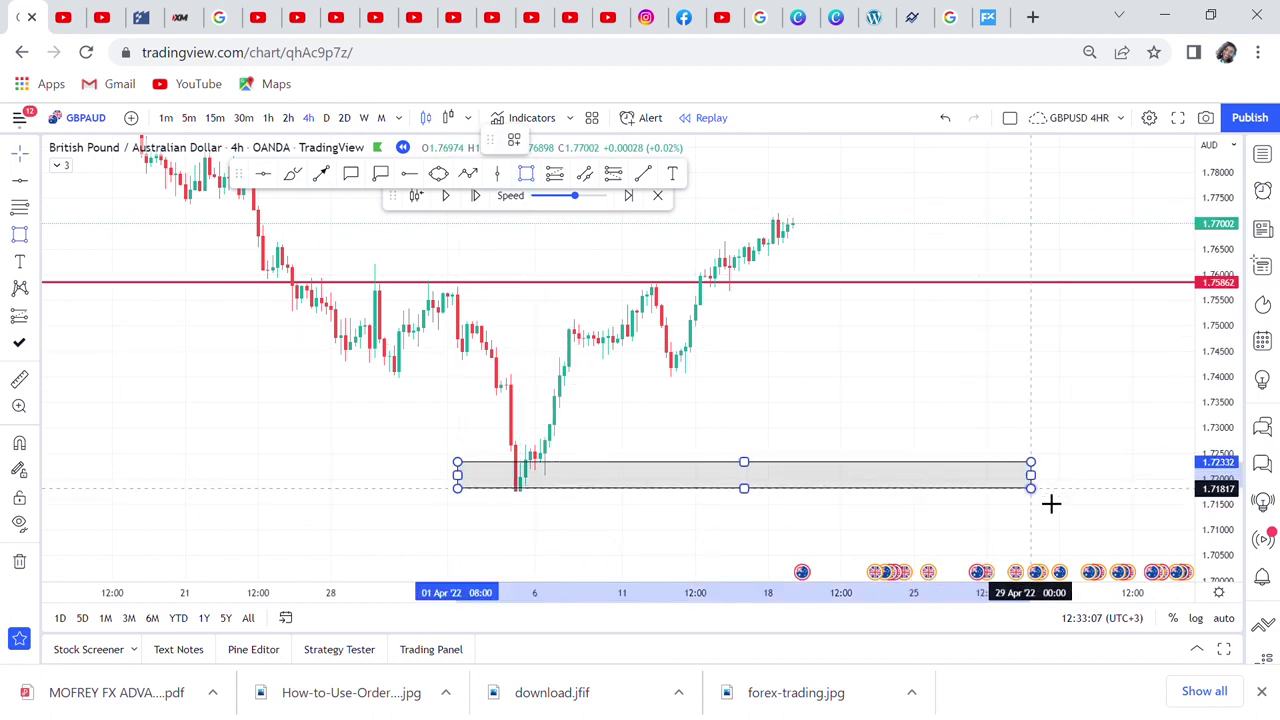
{"action": "left_click", "coordinate": [1120, 500]}
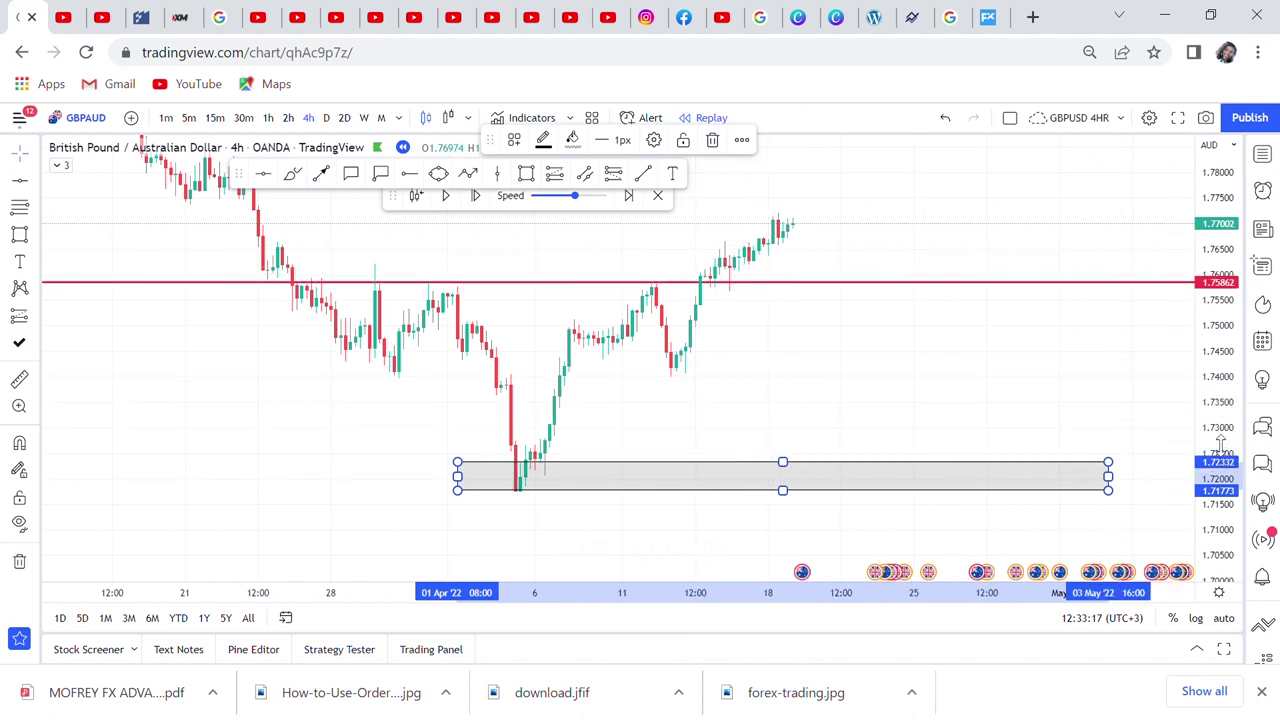
Draw a second rectangle zone from about 1.74008 to 1.73692, spanning 24 March to 21 April under the late-March low.
{"action": "left_click_drag", "start_coordinate": [1222, 500], "coordinate": [1212, 405]}
{"action": "left_click_drag", "start_coordinate": [905, 502], "coordinate": [877, 480]}
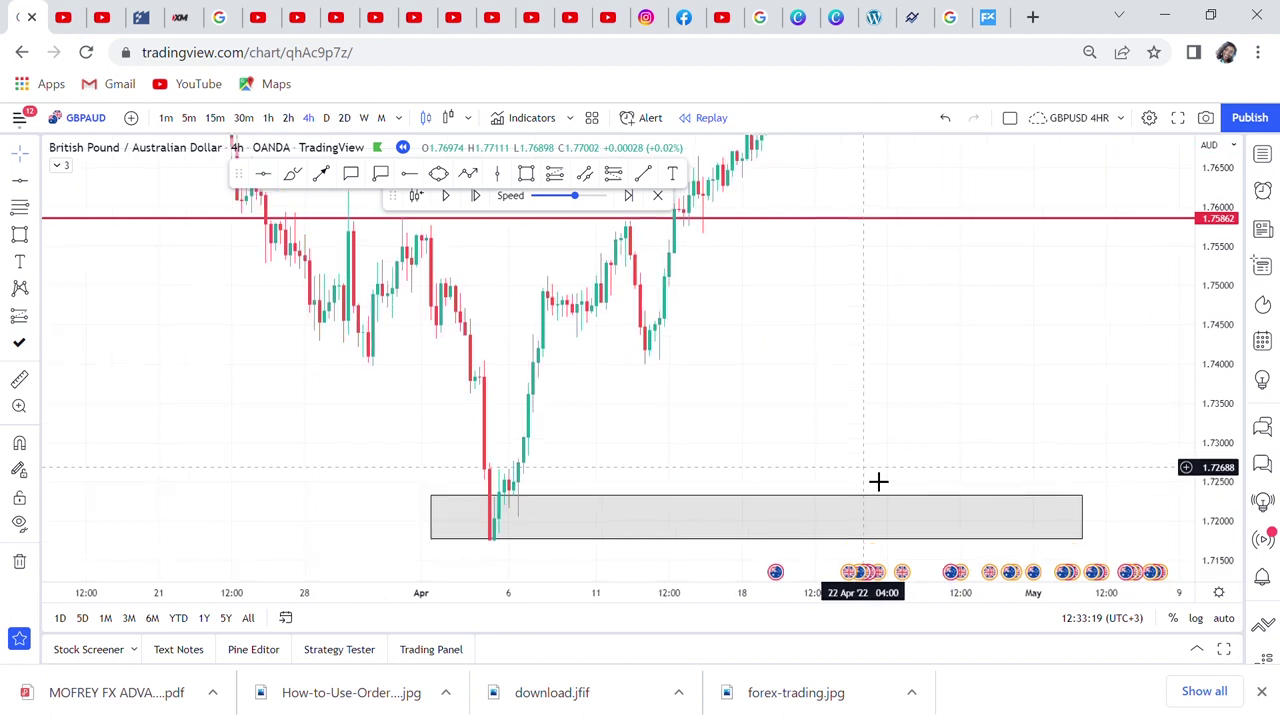
{"action": "scroll", "coordinate": [877, 480], "scroll_direction": "up", "scroll_amount": 1}
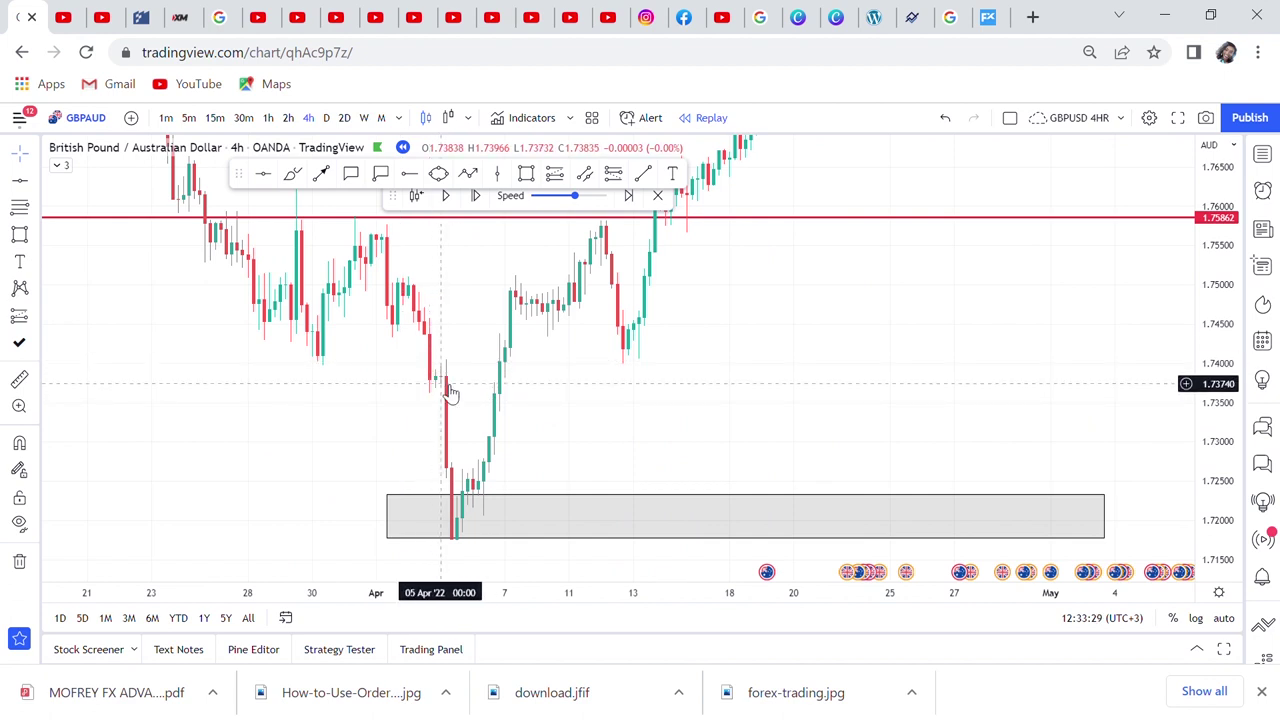
{"action": "scroll", "coordinate": [466, 420], "scroll_direction": "up", "scroll_amount": 2}
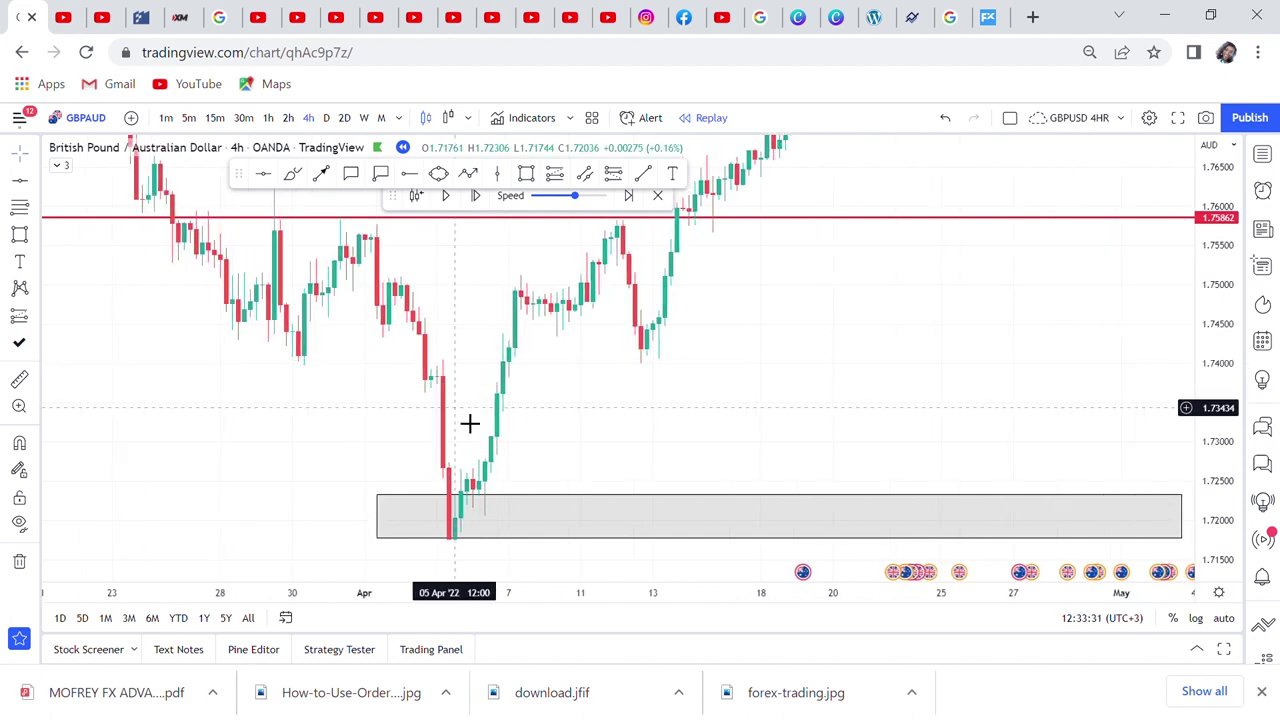
{"action": "left_click_drag", "start_coordinate": [598, 414], "coordinate": [629, 417]}
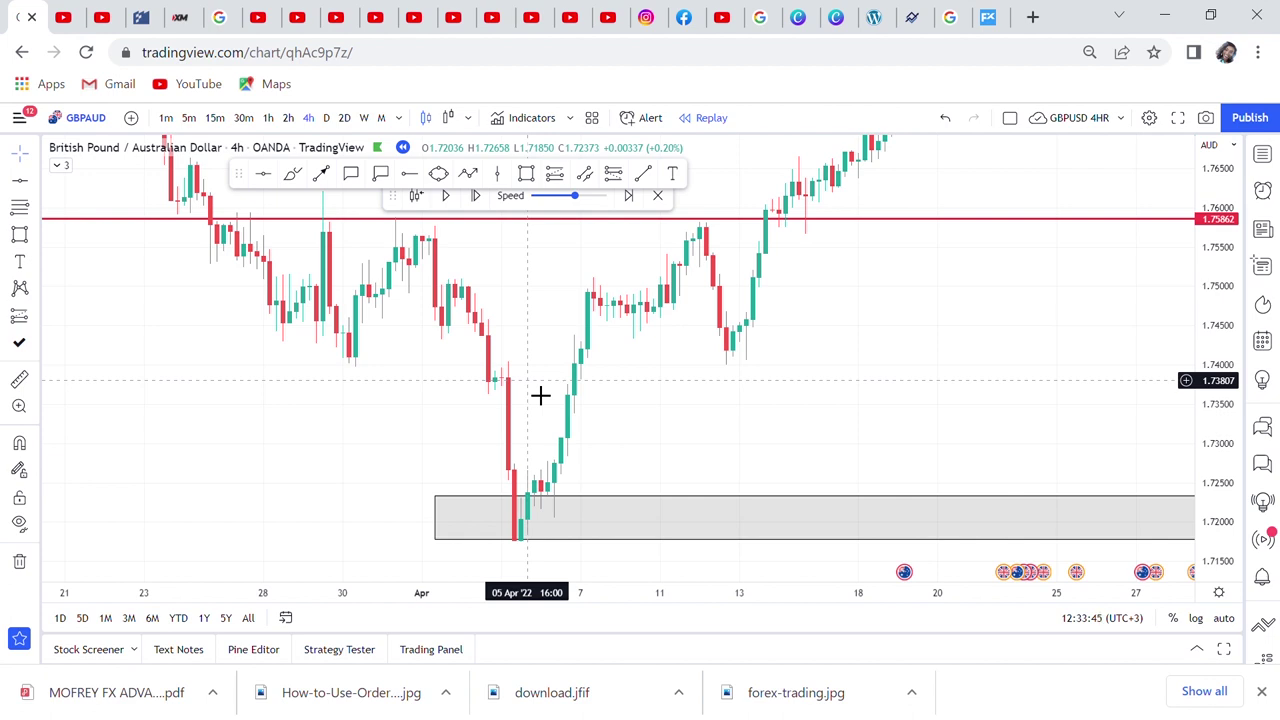
{"action": "left_click", "coordinate": [526, 173]}
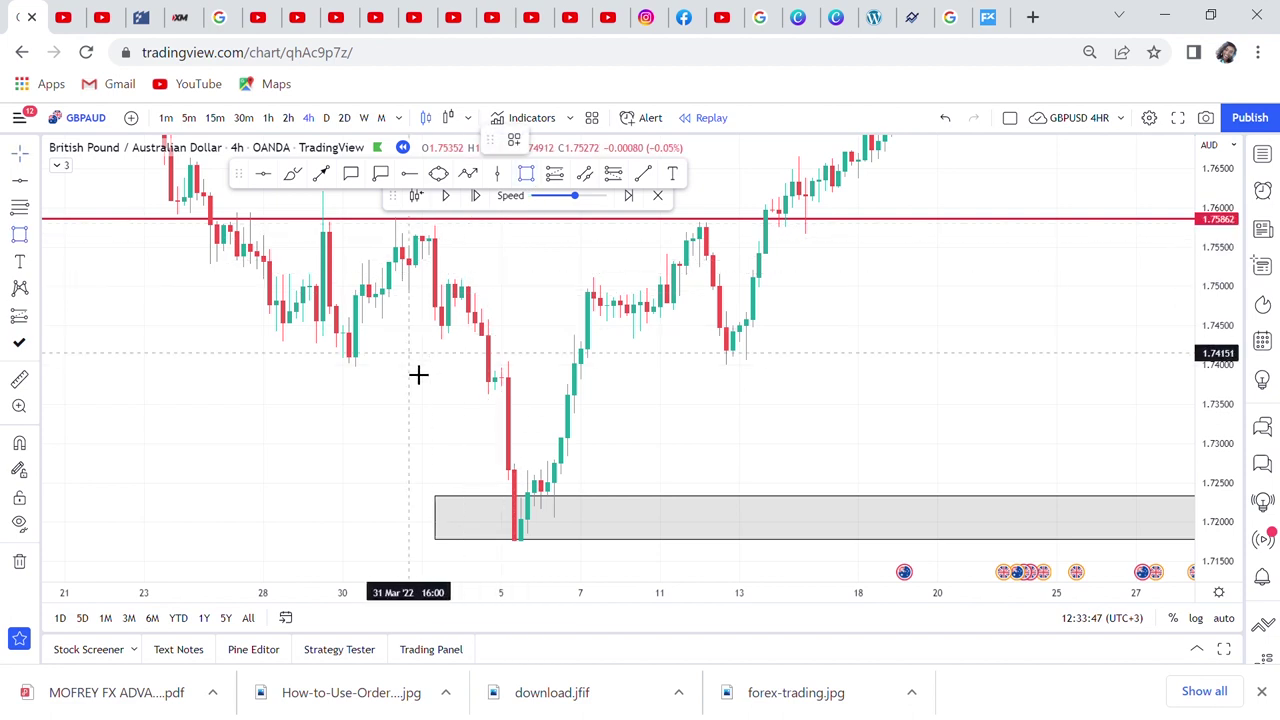
{"action": "left_click", "coordinate": [382, 365]}
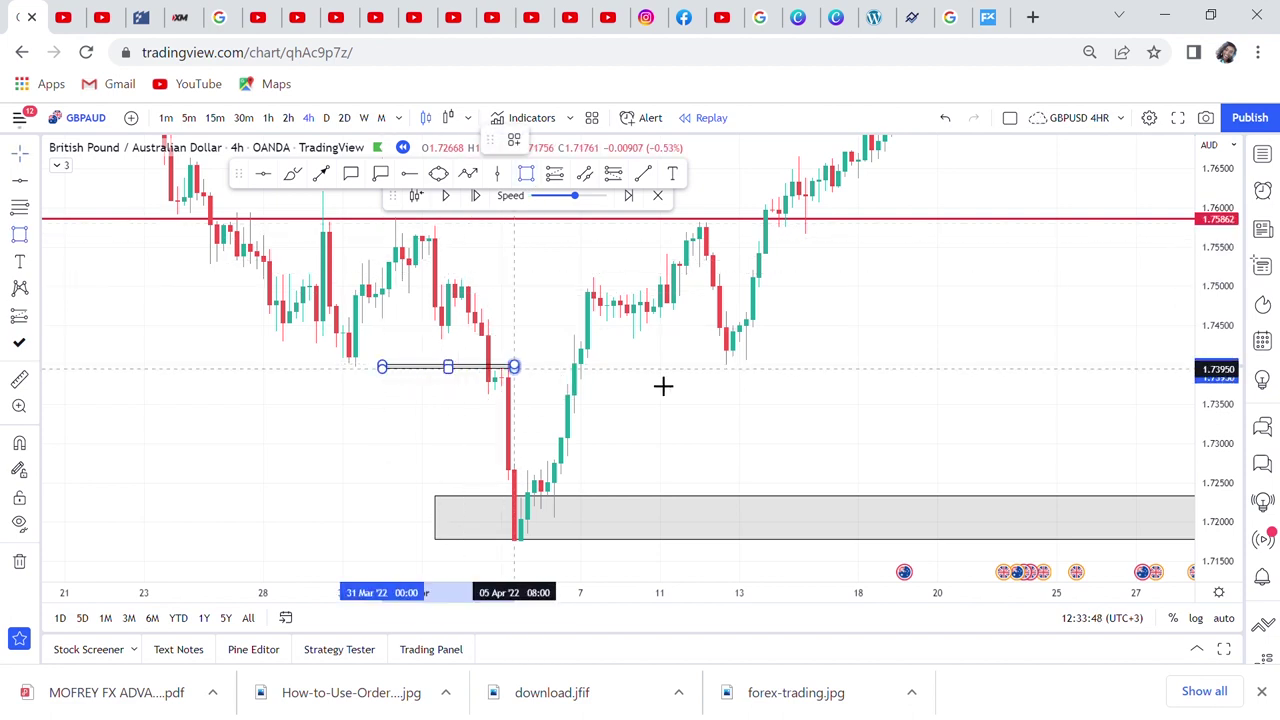
{"action": "left_click", "coordinate": [990, 389]}
{"action": "double_click", "coordinate": [990, 389]}
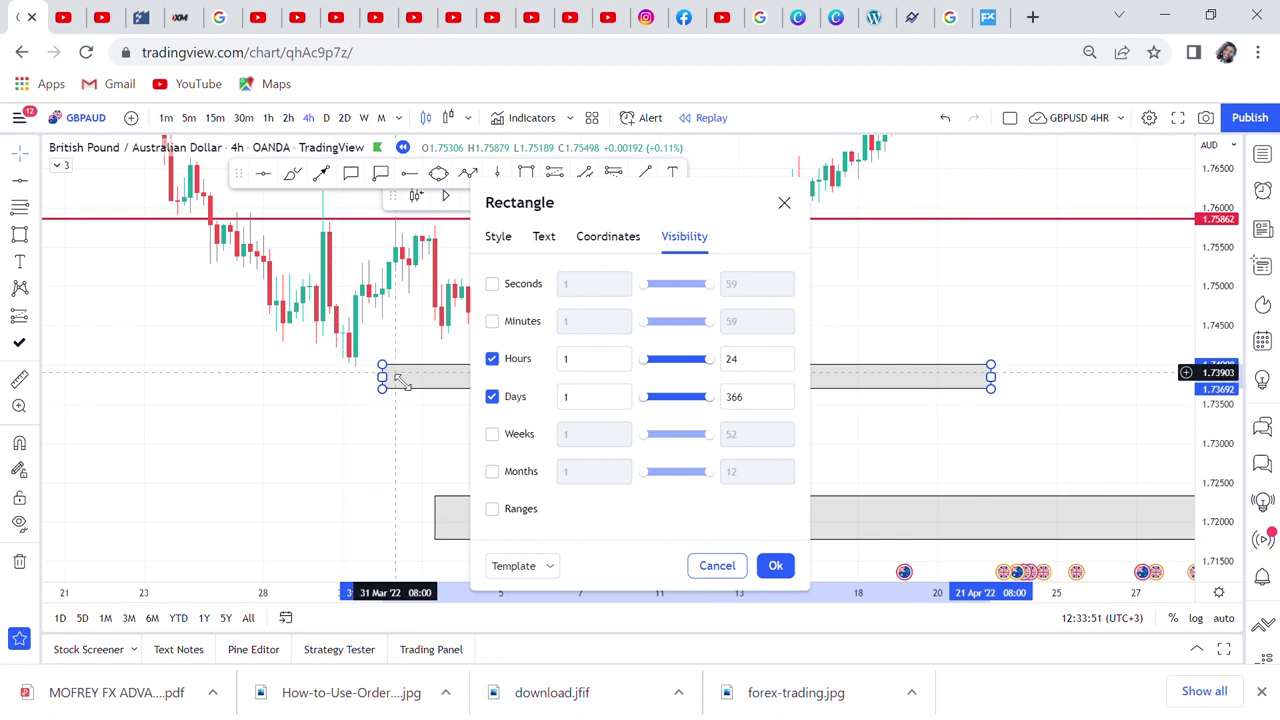
{"action": "left_click_drag", "start_coordinate": [382, 365], "coordinate": [194, 365]}
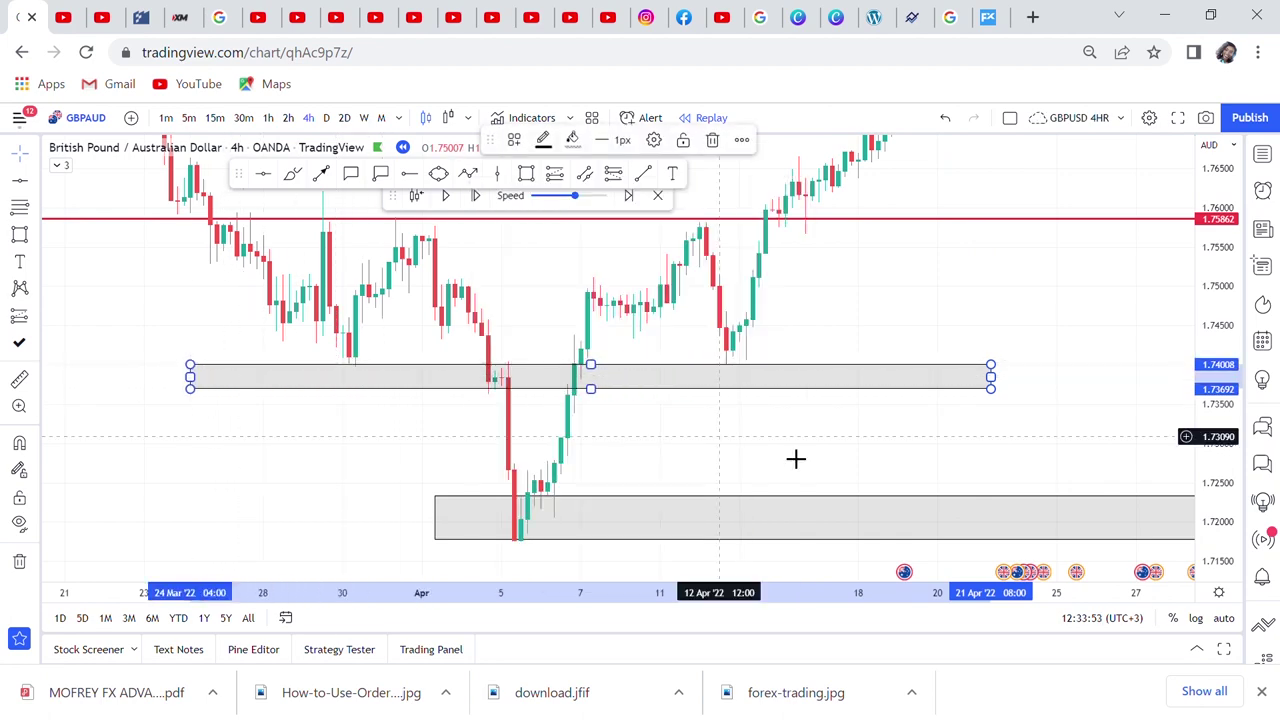
Circle the 12–13 April swing low at the upper rectangle zone with a freehand Brush stroke.
{"action": "left_click", "coordinate": [869, 466]}
{"action": "left_click_drag", "start_coordinate": [869, 466], "coordinate": [526, 460]}
{"action": "left_click_drag", "start_coordinate": [650, 469], "coordinate": [785, 502]}
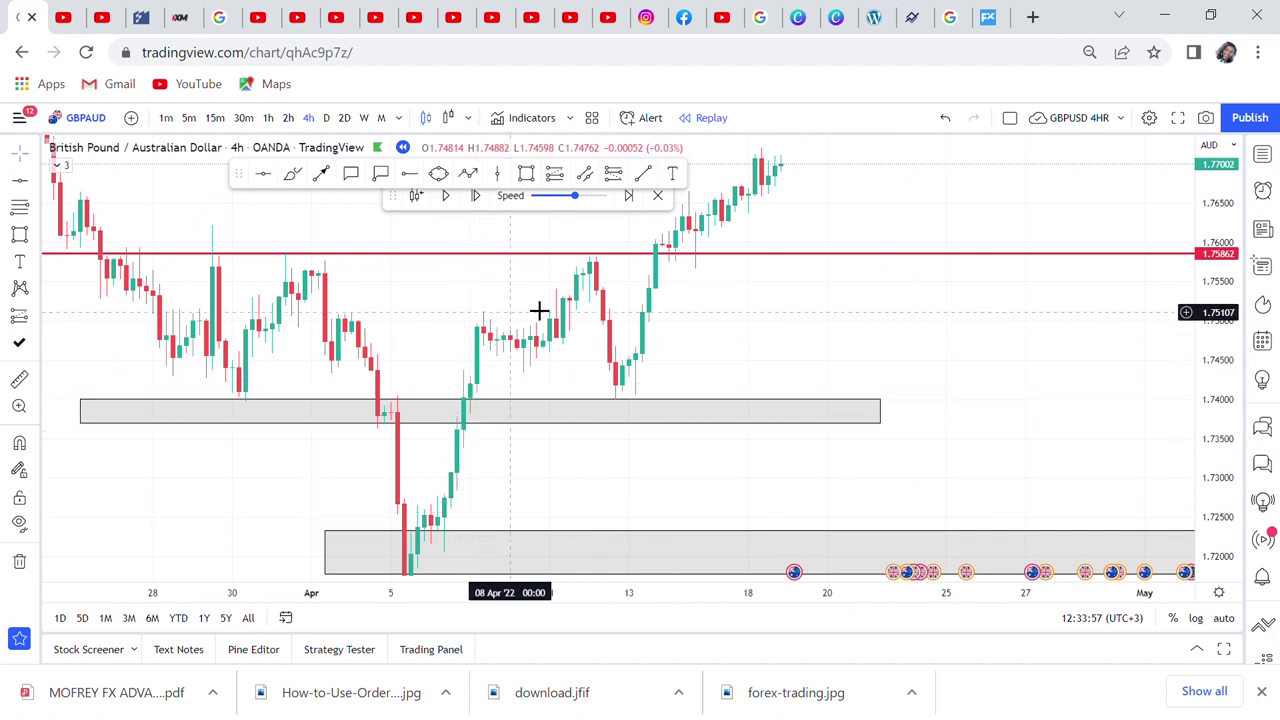
{"action": "scroll", "coordinate": [546, 434], "scroll_direction": "up", "scroll_amount": 1}
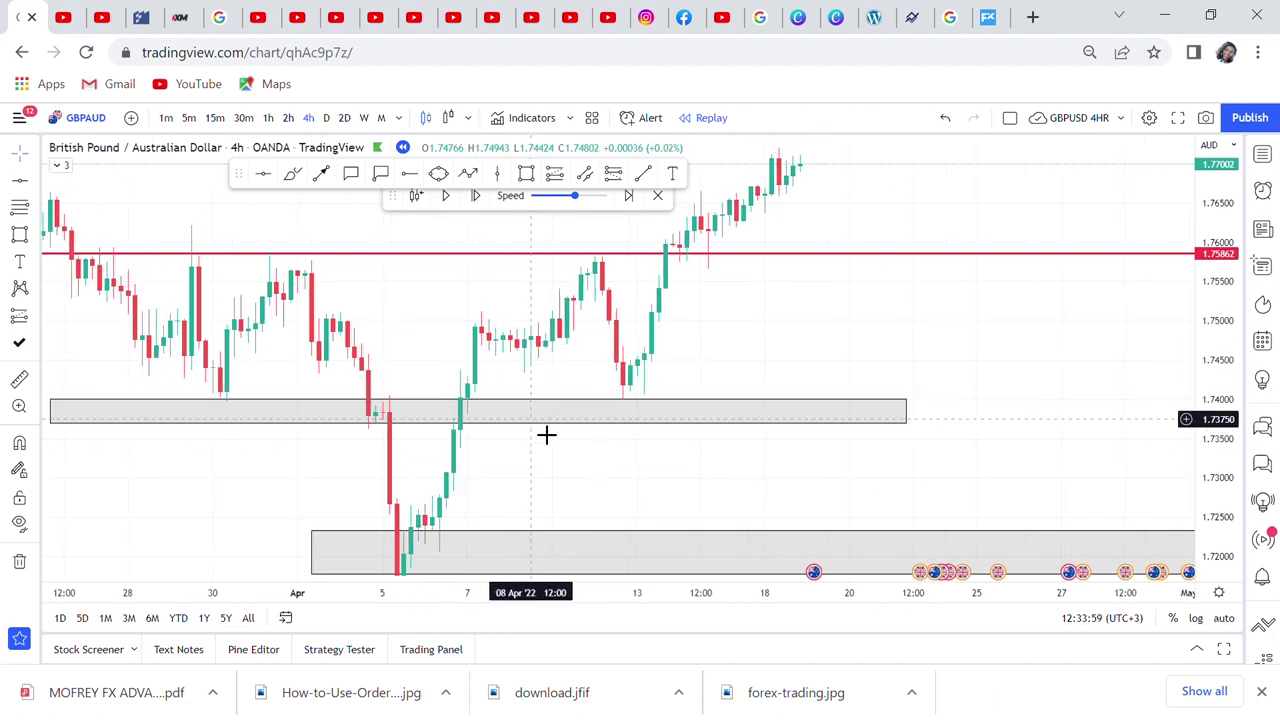
{"action": "left_click_drag", "start_coordinate": [356, 442], "coordinate": [420, 436]}
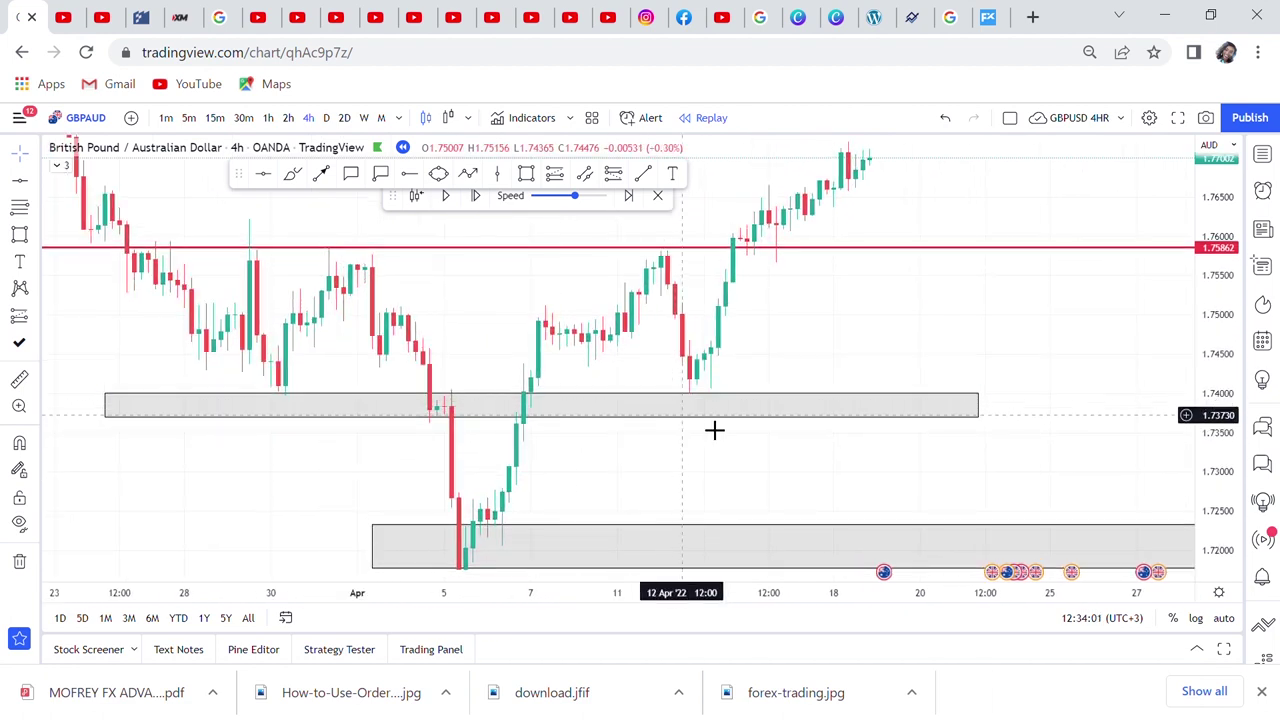
{"action": "left_click", "coordinate": [292, 173]}
{"action": "mouse_move", "coordinate": [760, 342]}
{"action": "left_mouse_down"}
{"action": "mouse_move", "coordinate": [725, 455]}
{"action": "mouse_move", "coordinate": [727, 342]}
{"action": "left_mouse_up"}
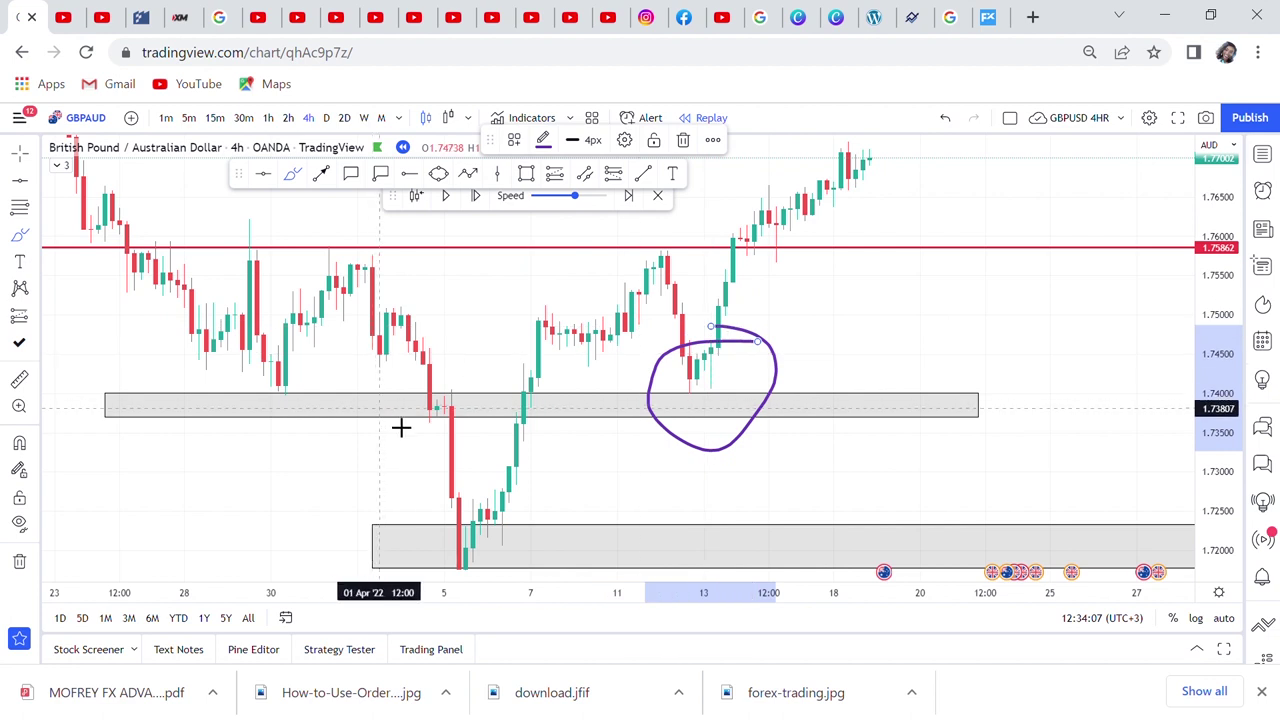
Try Brush strokes around the 4–6 April candles at the upper zone, and undo them together with the circle at the 12–13 April low.
{"action": "mouse_move", "coordinate": [470, 387]}
{"action": "left_mouse_down"}
{"action": "mouse_move", "coordinate": [406, 433]}
{"action": "mouse_move", "coordinate": [463, 408]}
{"action": "mouse_move", "coordinate": [455, 385]}
{"action": "mouse_move", "coordinate": [470, 387]}
{"action": "left_mouse_up"}
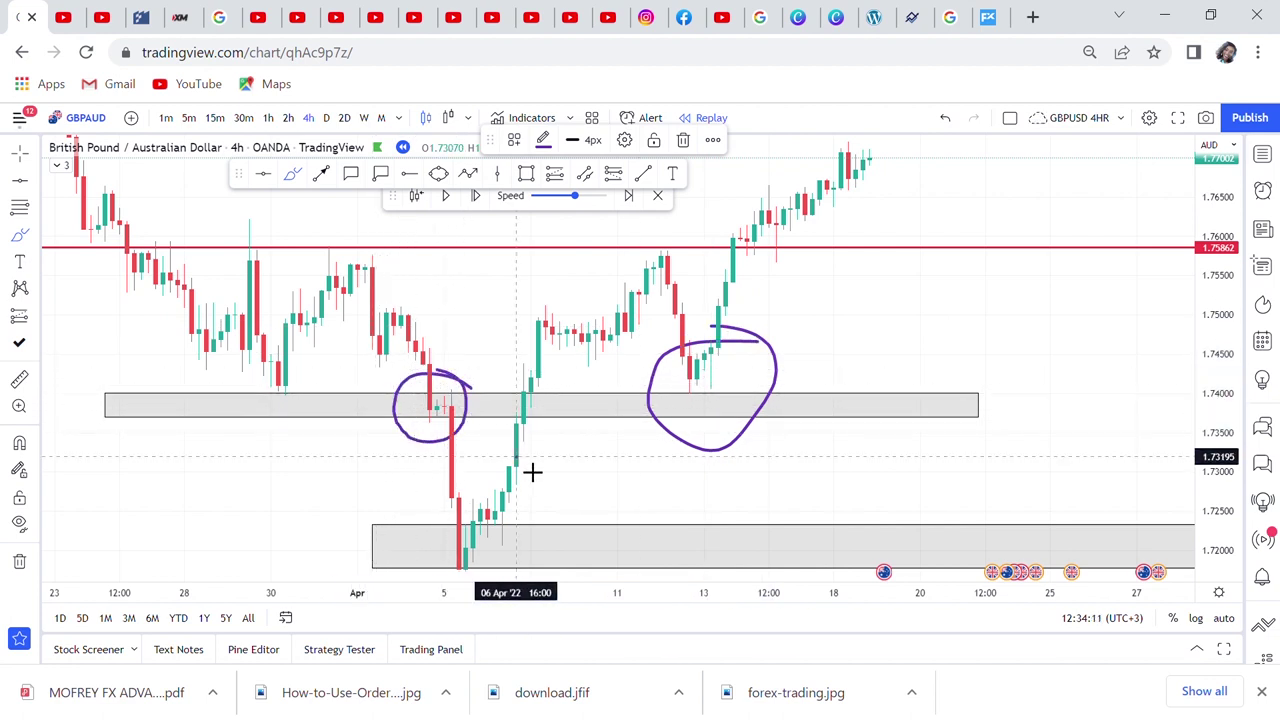
{"action": "left_click_drag", "start_coordinate": [470, 455], "coordinate": [480, 485]}
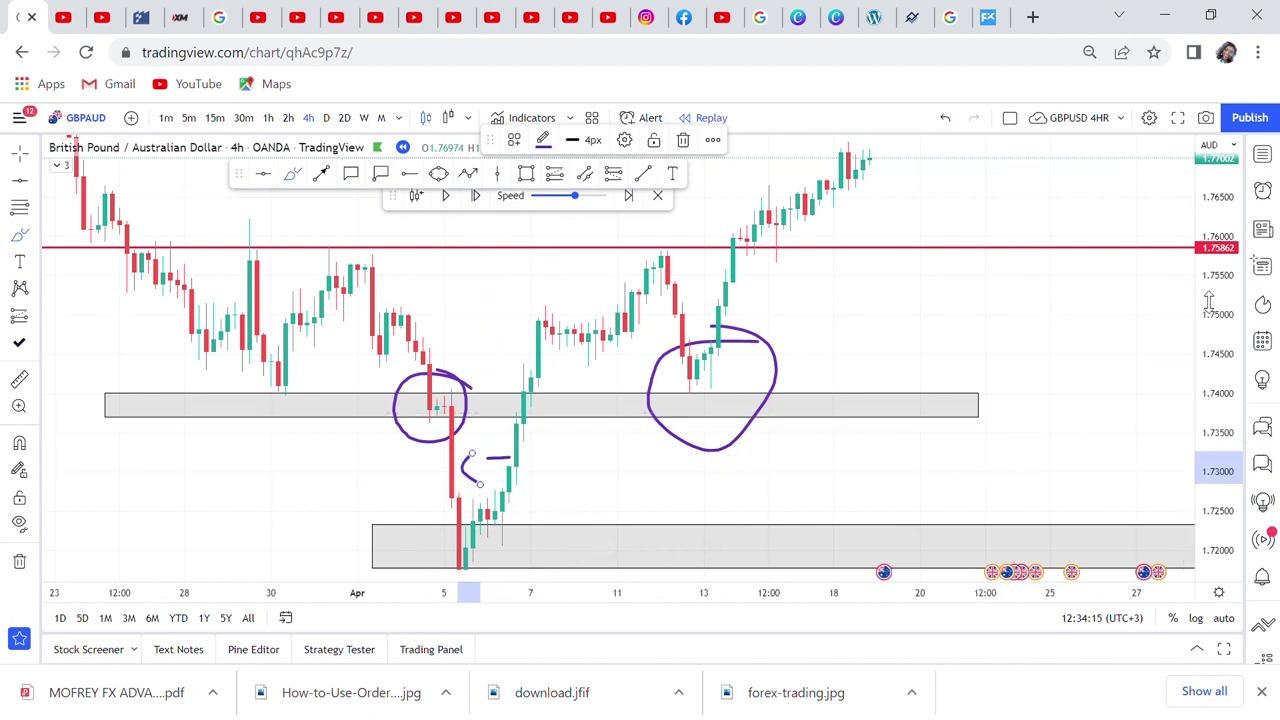
{"action": "left_click_drag", "start_coordinate": [1208, 326], "coordinate": [1212, 335]}
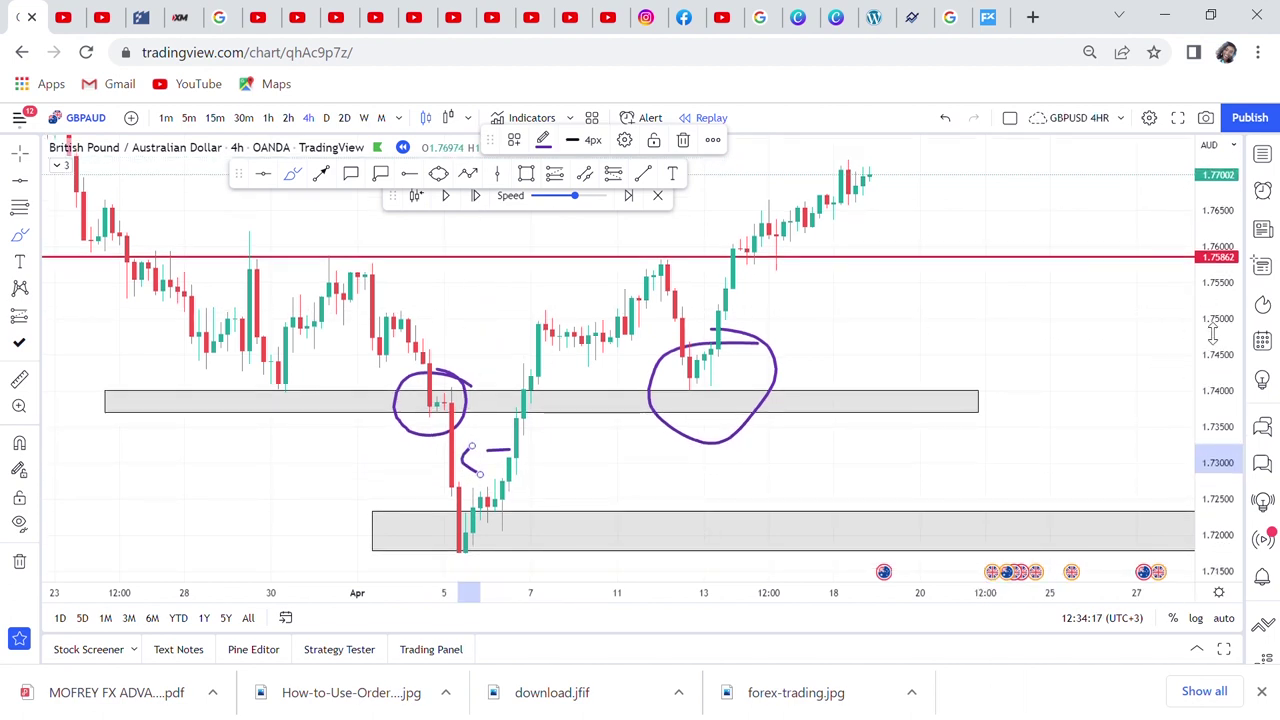
{"action": "left_click", "coordinate": [948, 118]}
{"action": "left_click", "coordinate": [948, 118]}
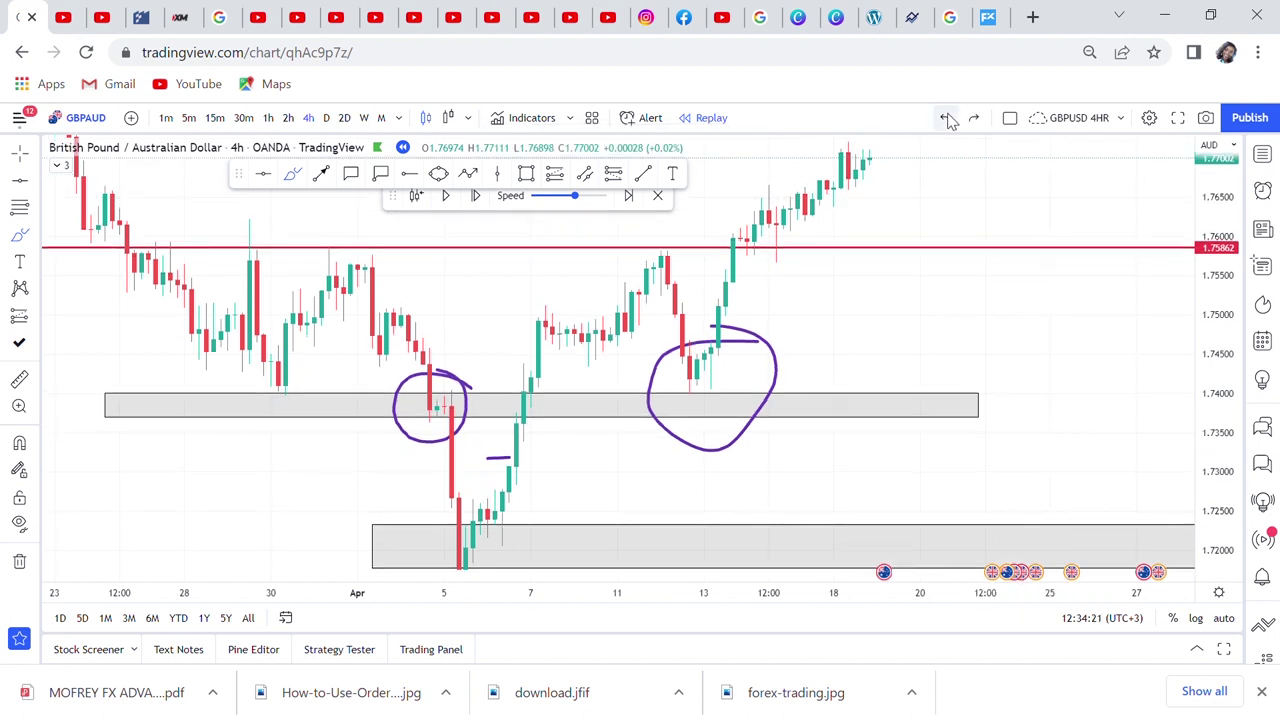
{"action": "left_click", "coordinate": [948, 118]}
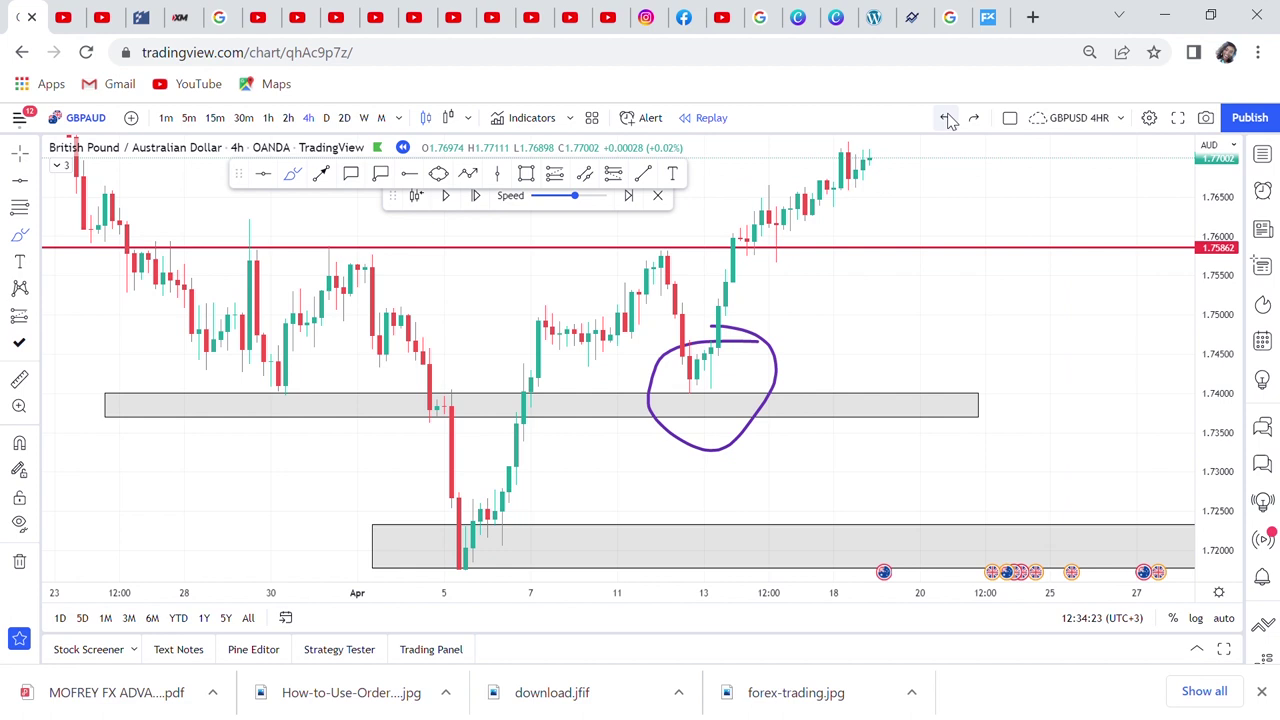
{"action": "left_click", "coordinate": [948, 118]}
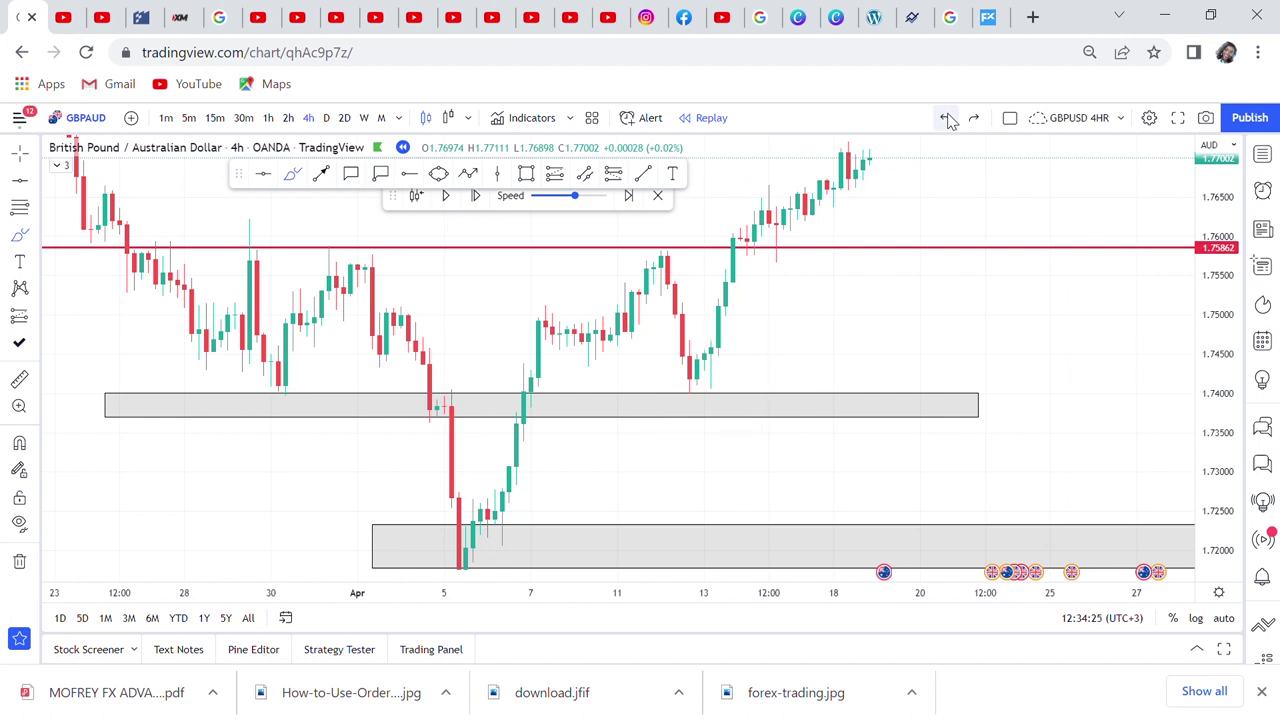
Circle the 12–13 April low at the upper zone with the Brush and draw a stroke along the following rally to about 1.7660.
{"action": "left_click", "coordinate": [763, 400]}
{"action": "mouse_move", "coordinate": [763, 400]}
{"action": "left_mouse_down"}
{"action": "mouse_move", "coordinate": [654, 414]}
{"action": "mouse_move", "coordinate": [694, 371]}
{"action": "mouse_move", "coordinate": [798, 188]}
{"action": "left_mouse_up"}
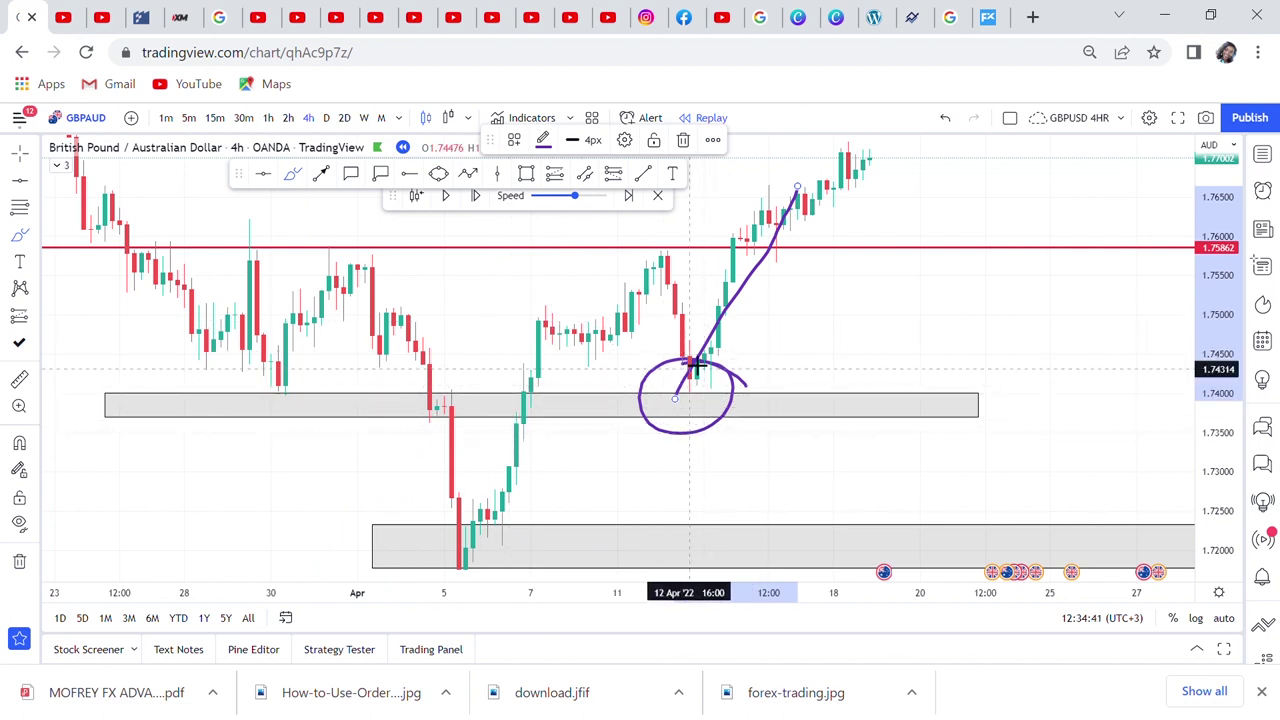
{"action": "scroll", "coordinate": [872, 178], "scroll_direction": "down", "scroll_amount": 2}
{"action": "left_click_drag", "start_coordinate": [1208, 204], "coordinate": [1204, 305]}
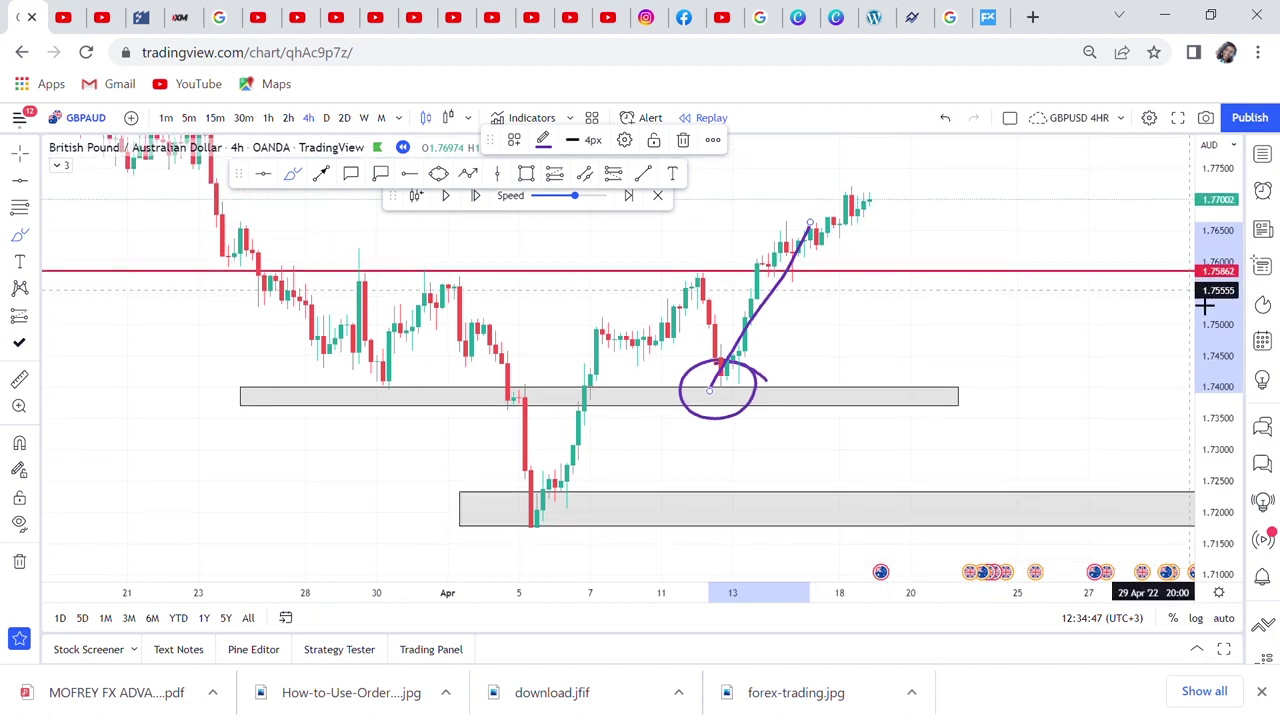
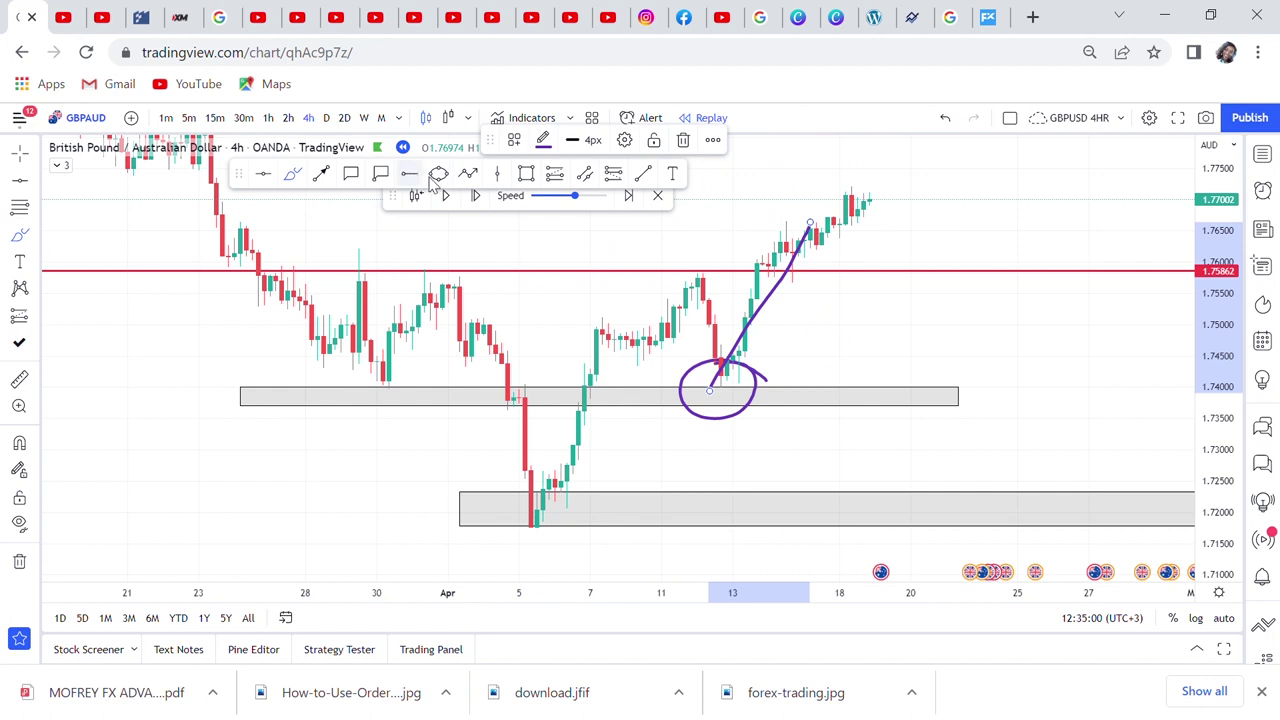
Add the text label "ORDER BLOCK A" just above the lower rectangle zone.
{"action": "left_click", "coordinate": [672, 180]}
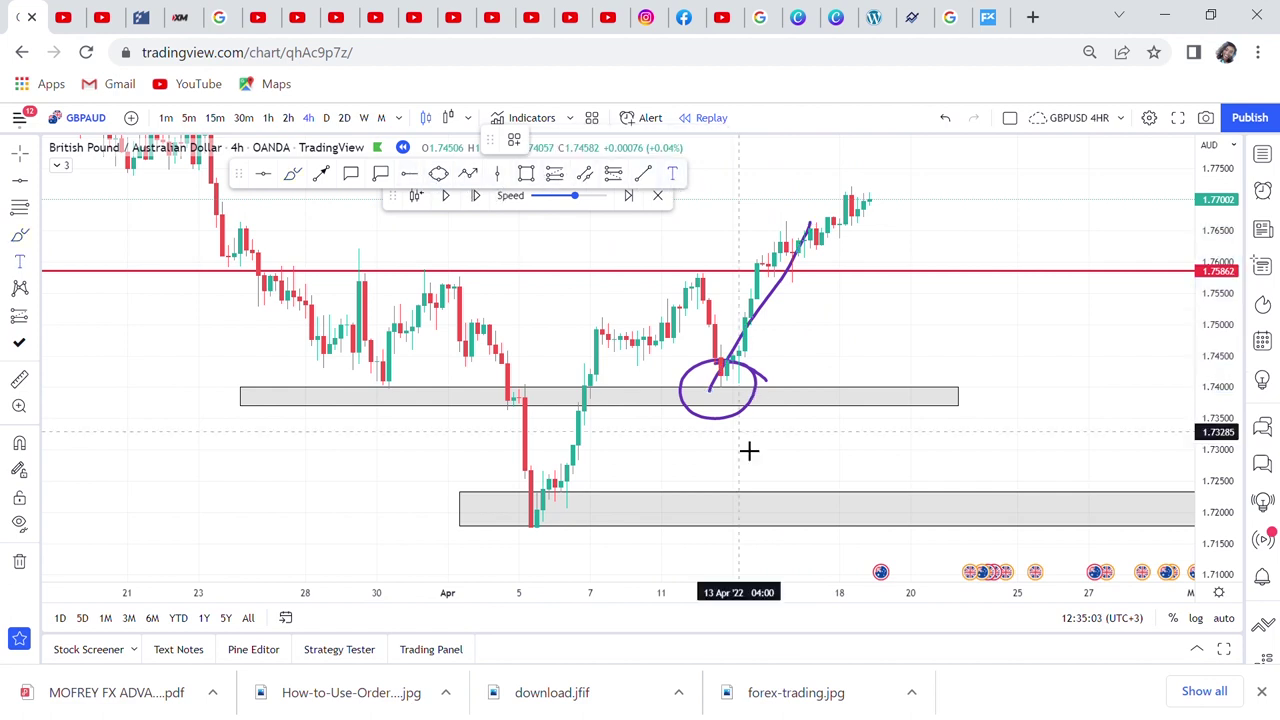
{"action": "left_click", "coordinate": [700, 492]}
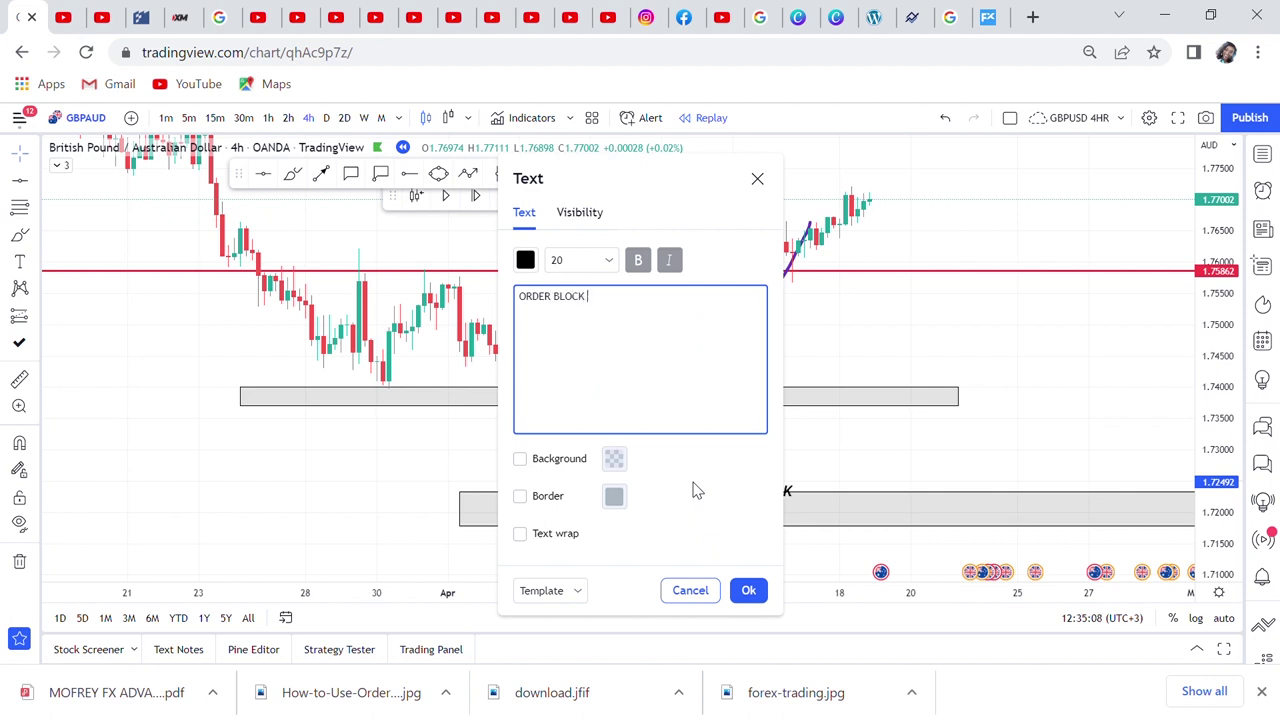
{"action": "left_click", "coordinate": [817, 500]}
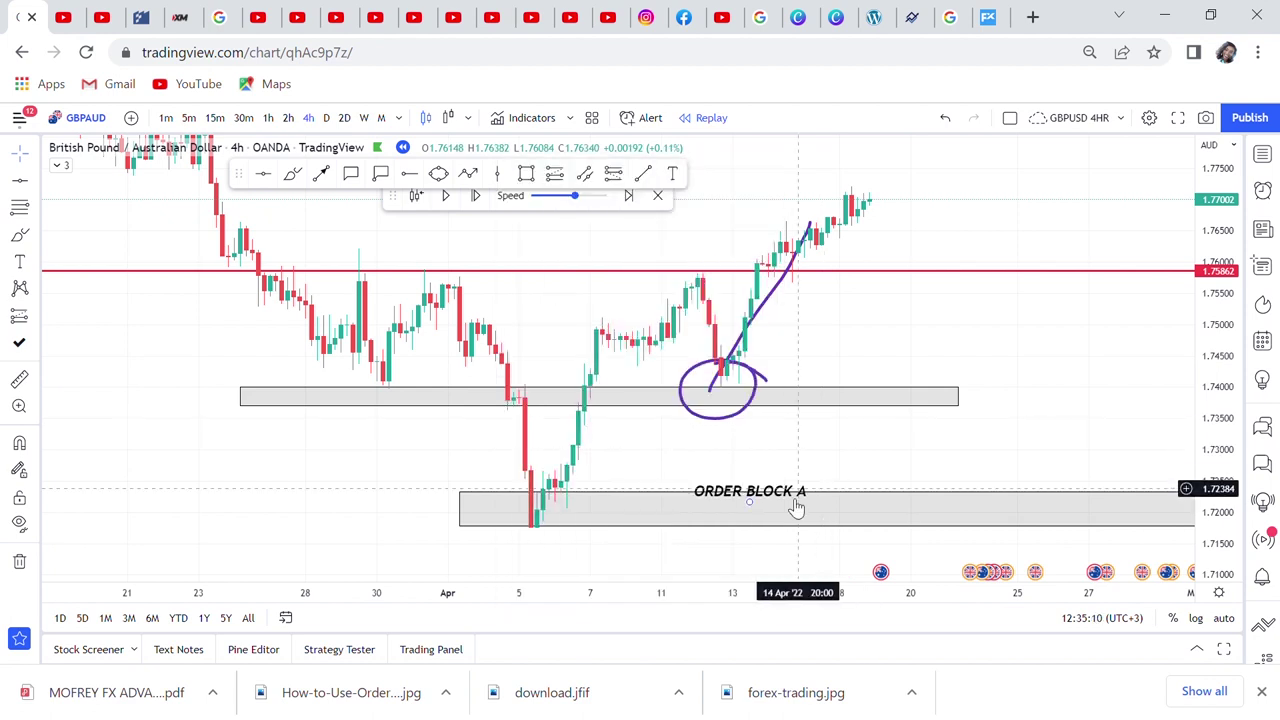
{"action": "left_click_drag", "start_coordinate": [794, 509], "coordinate": [845, 502]}
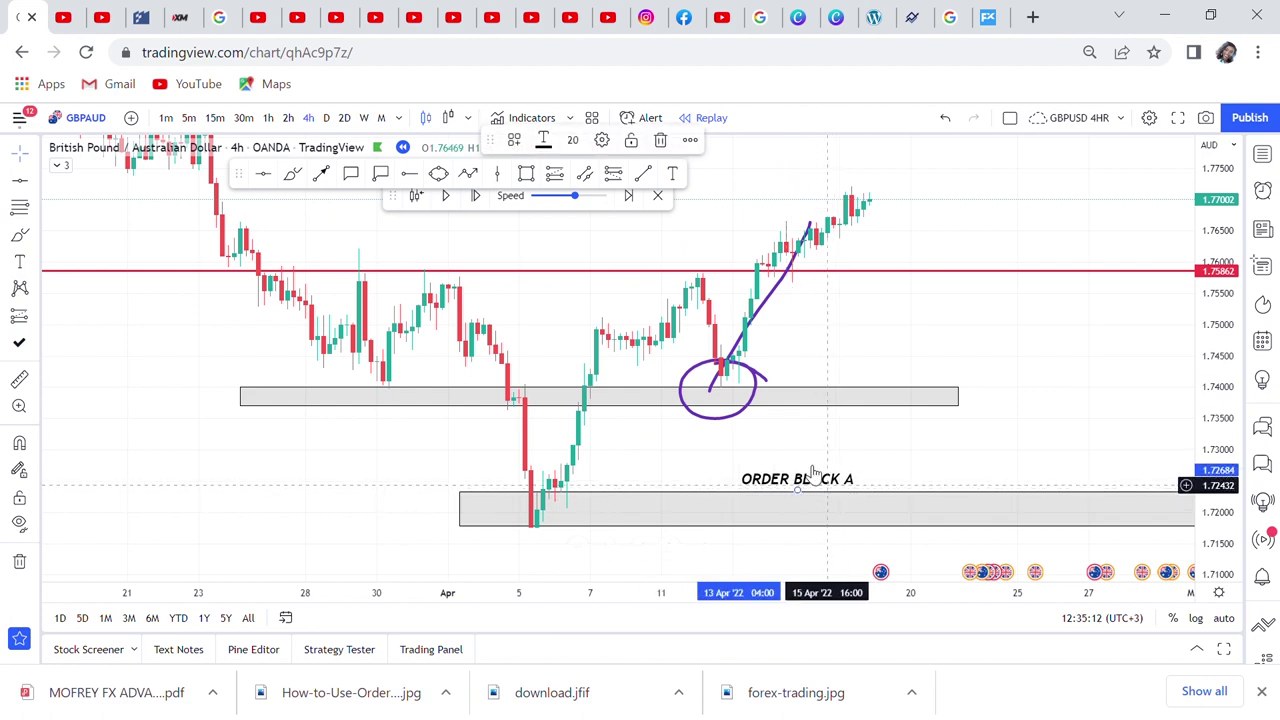
Clone the order block label, place the copy just above the upper rectangle zone and change its text to "ORDER BLOCK B".
{"action": "left_click", "coordinate": [690, 140]}
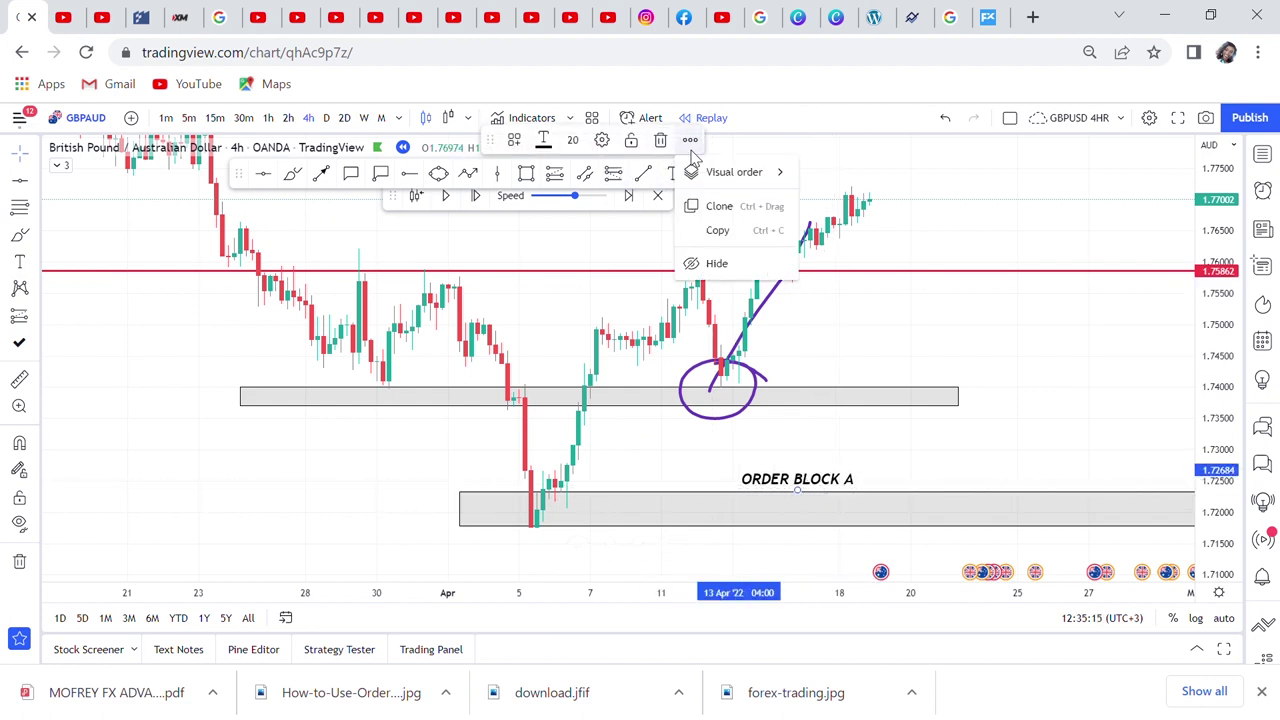
{"action": "left_click", "coordinate": [713, 204]}
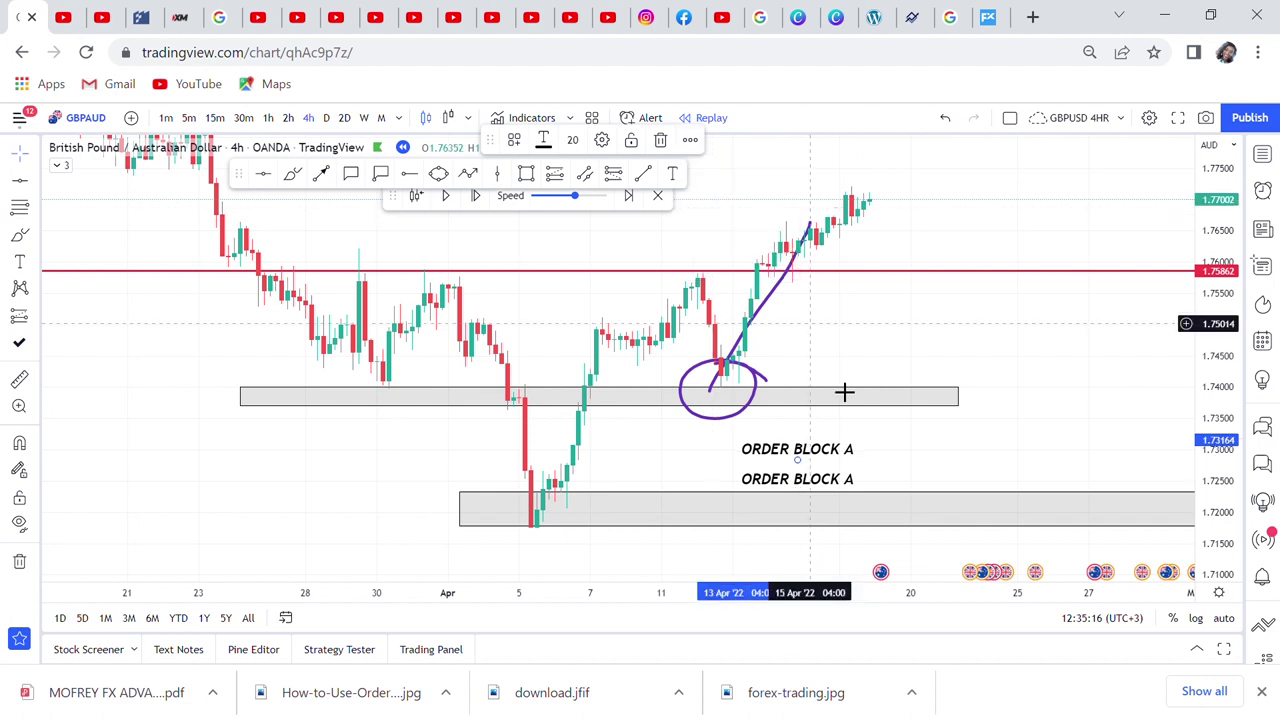
{"action": "left_click_drag", "start_coordinate": [824, 456], "coordinate": [830, 368]}
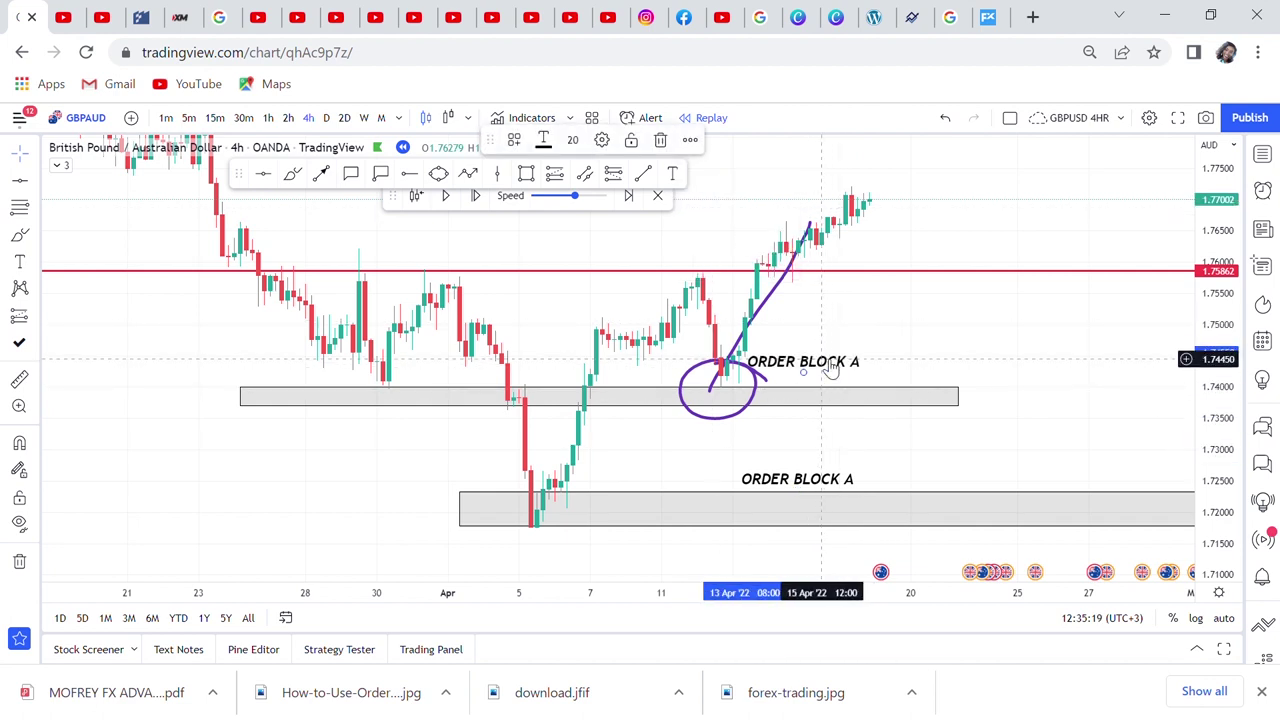
{"action": "double_click", "coordinate": [830, 368]}
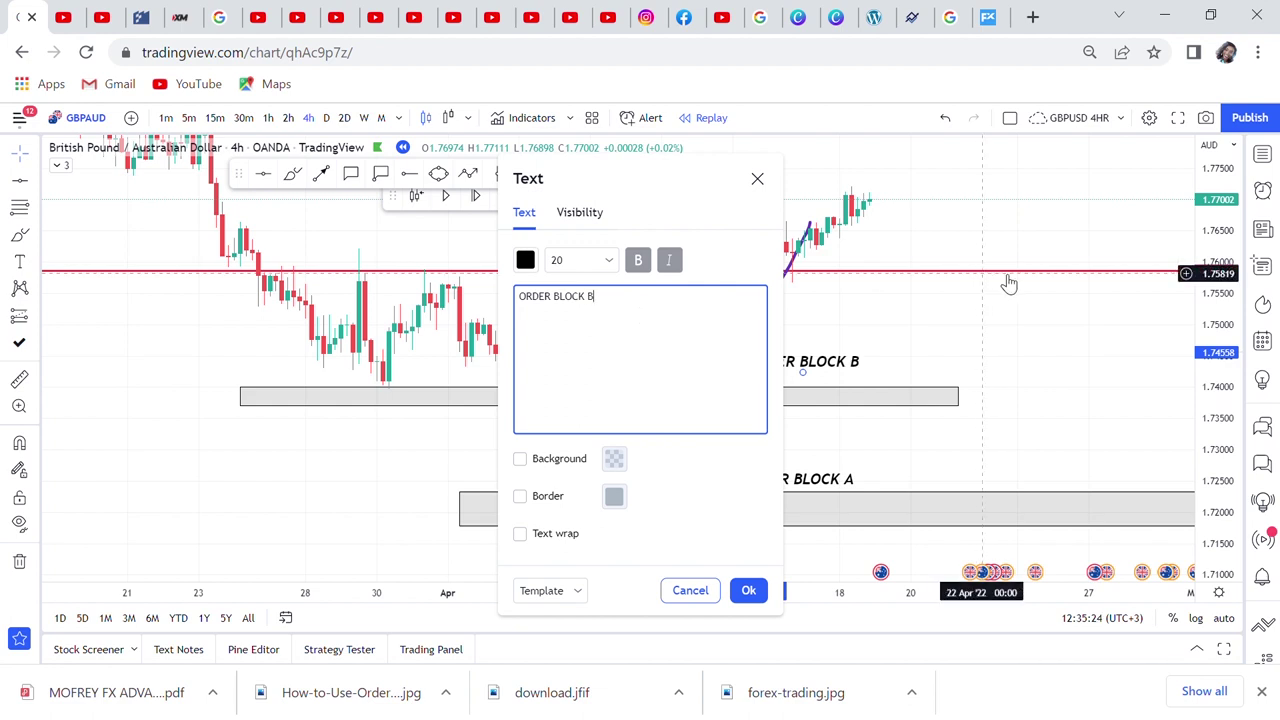
{"action": "left_click", "coordinate": [1054, 311]}
{"action": "left_click_drag", "start_coordinate": [1054, 311], "coordinate": [879, 349]}
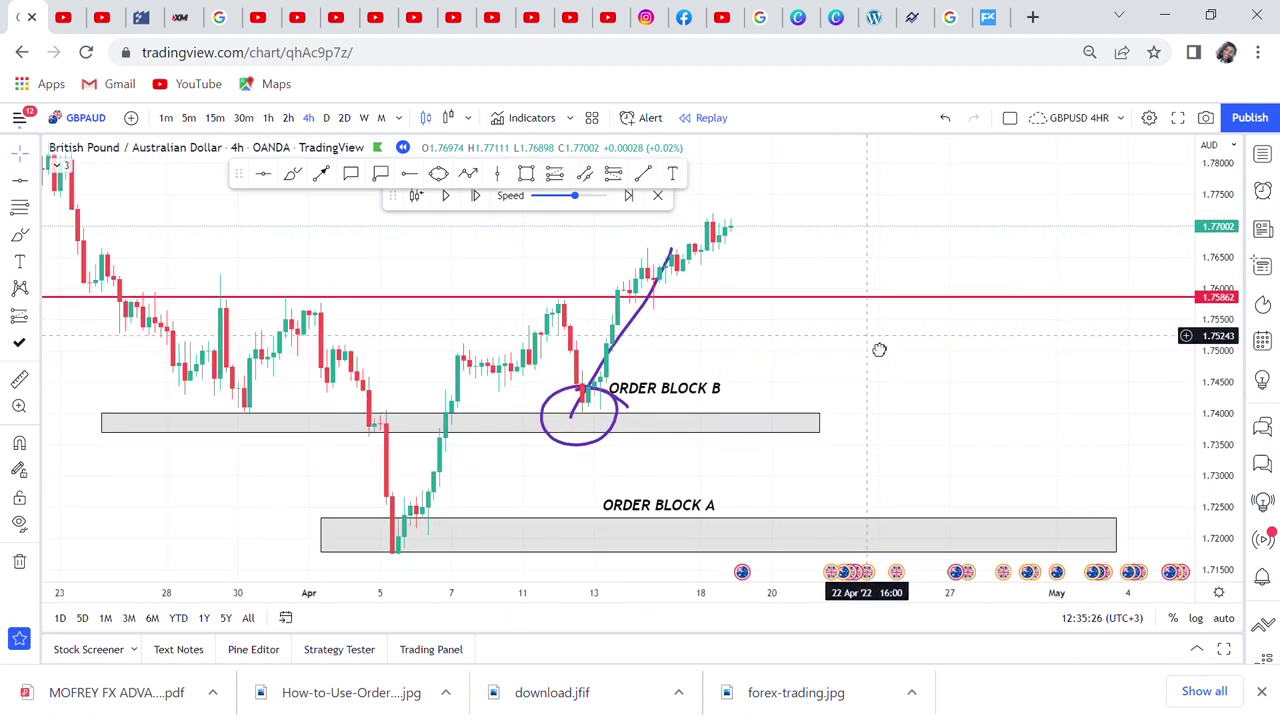
{"action": "left_click", "coordinate": [686, 395]}
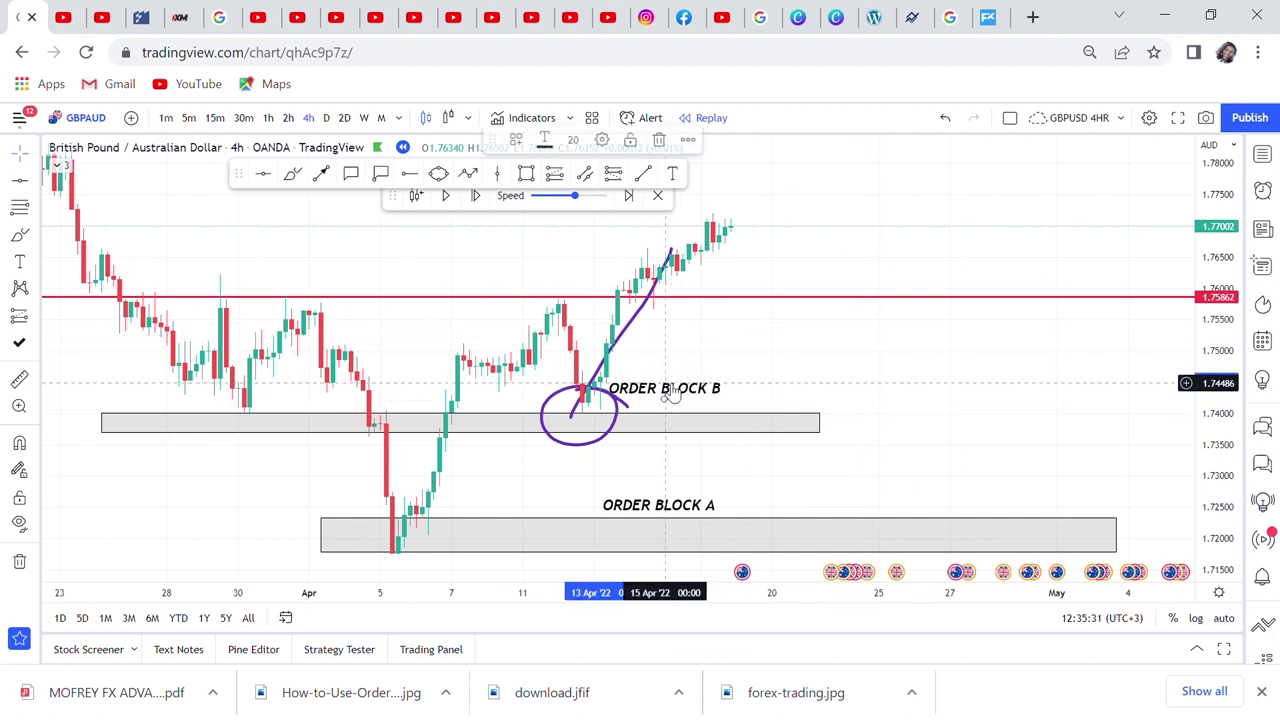
{"action": "left_click_drag", "start_coordinate": [686, 395], "coordinate": [722, 404]}
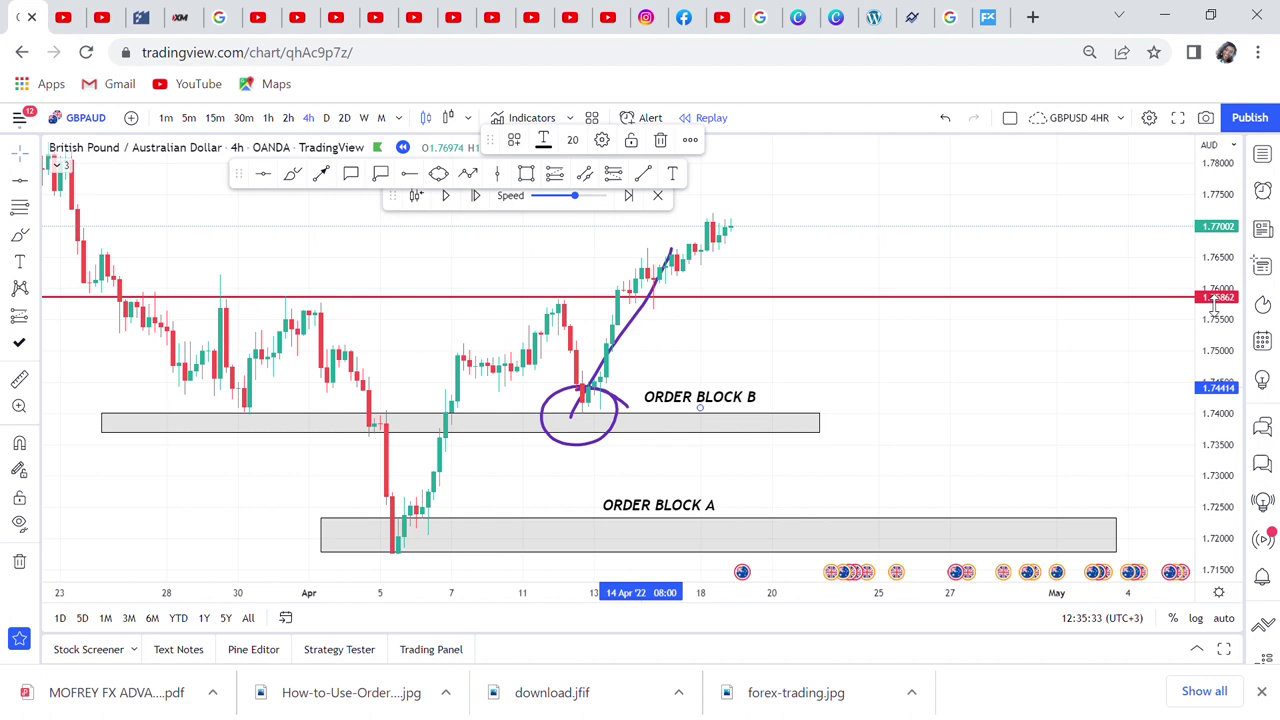
Extend the ORDER BLOCK B rectangle forward in time to 4 May.
{"action": "left_click_drag", "start_coordinate": [1213, 305], "coordinate": [1213, 325]}
{"action": "scroll", "coordinate": [930, 343], "scroll_direction": "down", "scroll_amount": 2}
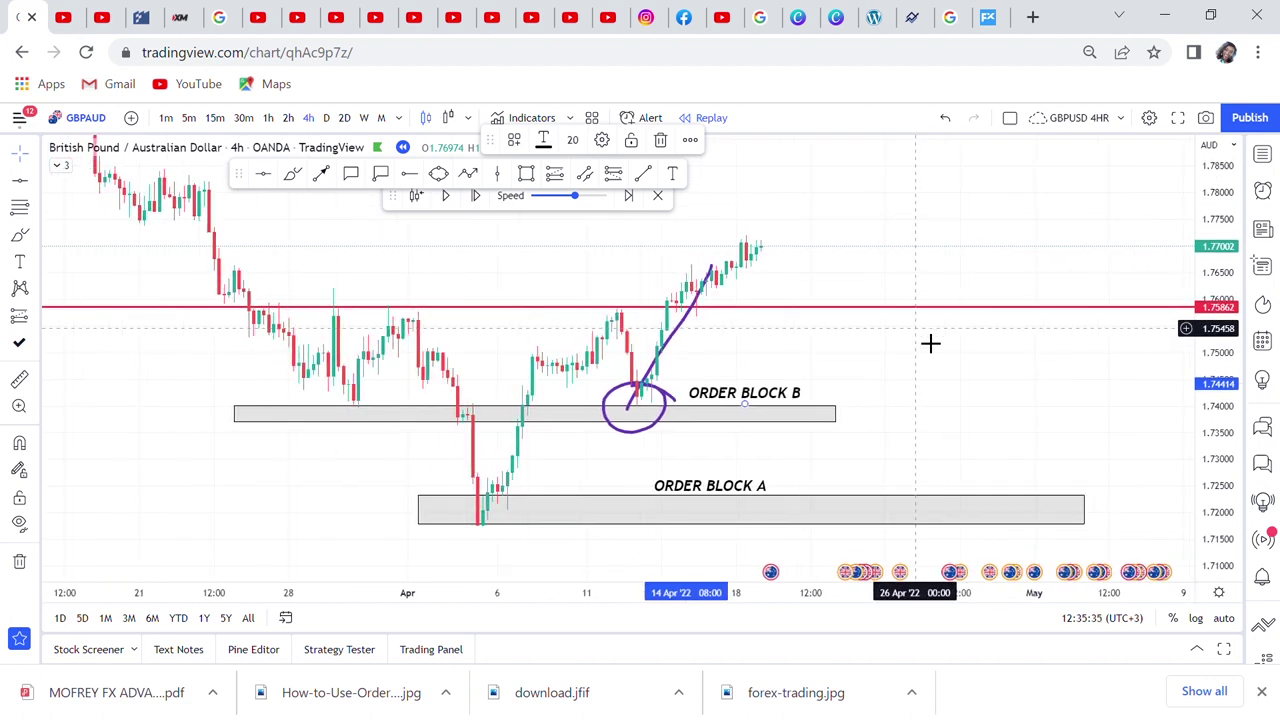
{"action": "left_click", "coordinate": [838, 414]}
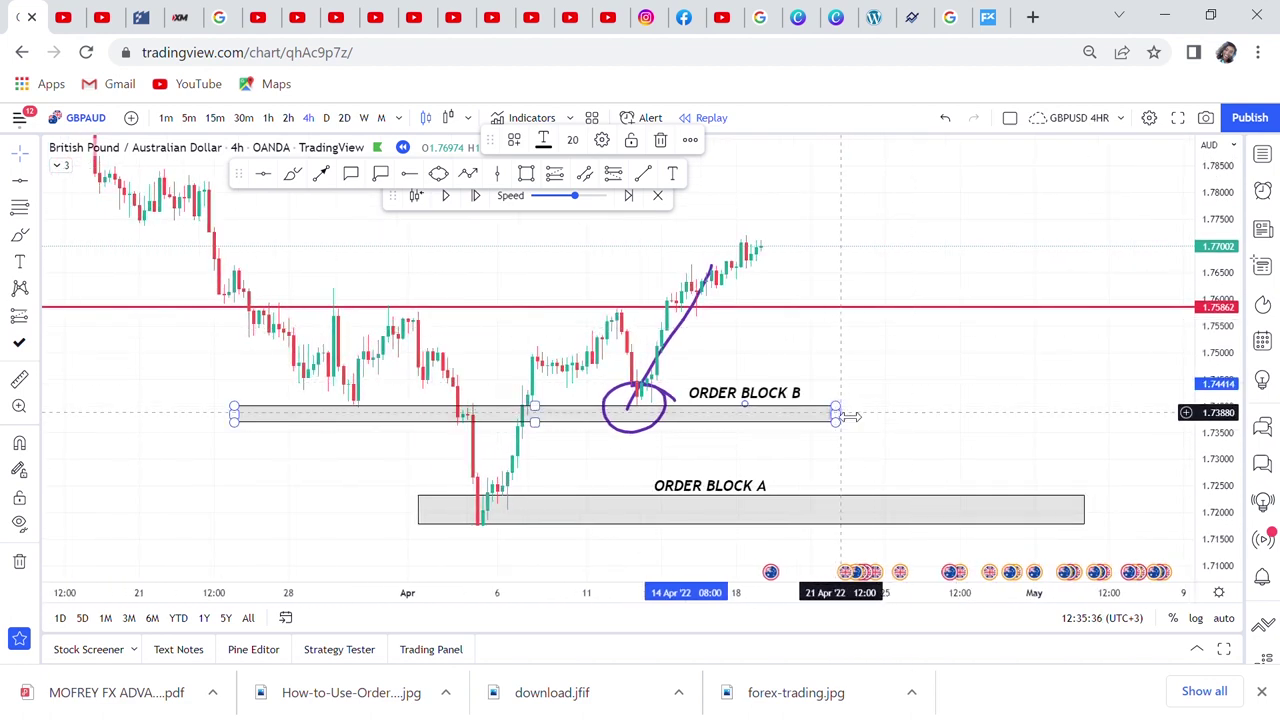
{"action": "left_click_drag", "start_coordinate": [838, 414], "coordinate": [1134, 449]}
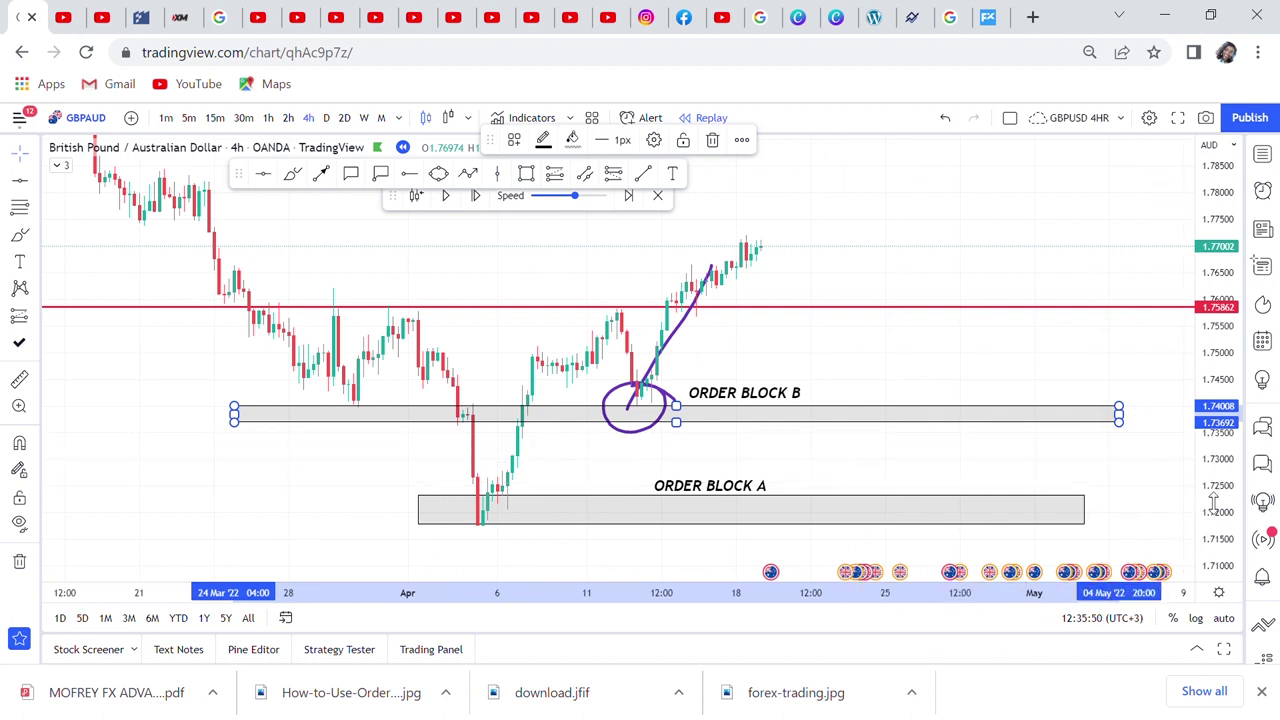
Try a projected path from the latest candle down to ORDER BLOCK B and back up to about 1.76975 on 25 April, and delete it.
{"action": "left_click_drag", "start_coordinate": [1224, 500], "coordinate": [1190, 380]}
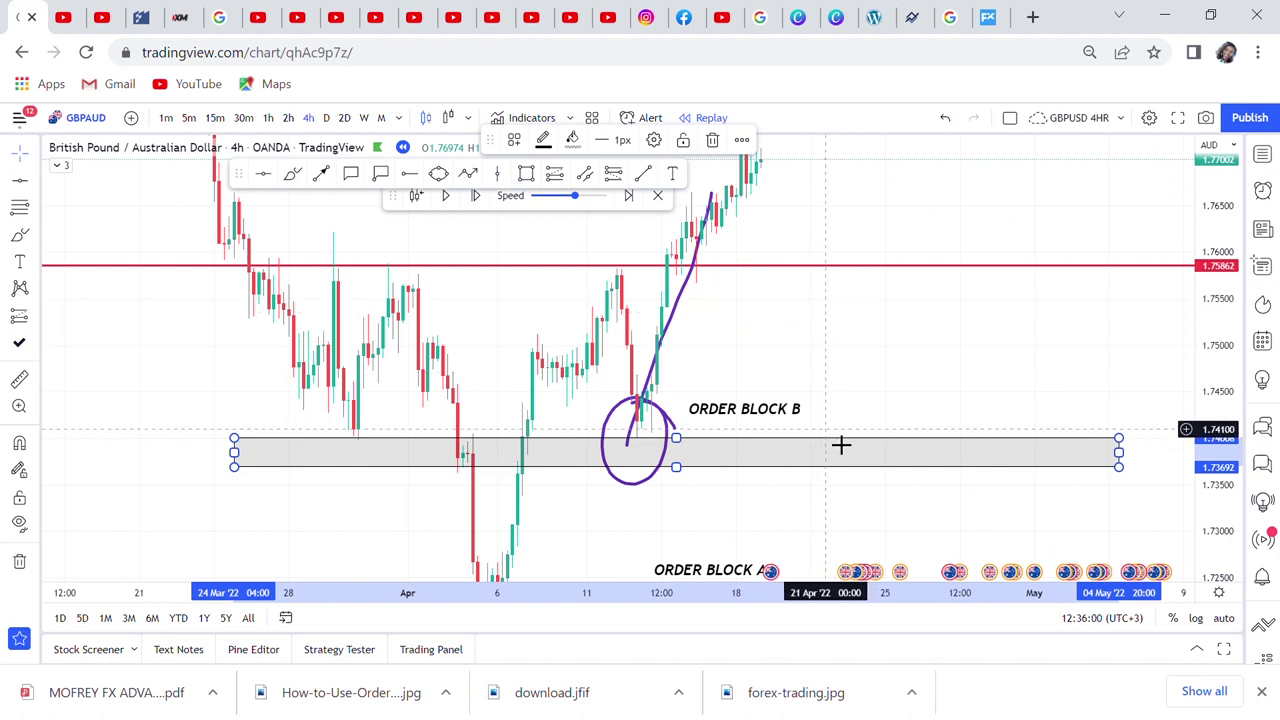
{"action": "left_click", "coordinate": [468, 174]}
{"action": "left_click", "coordinate": [757, 175]}
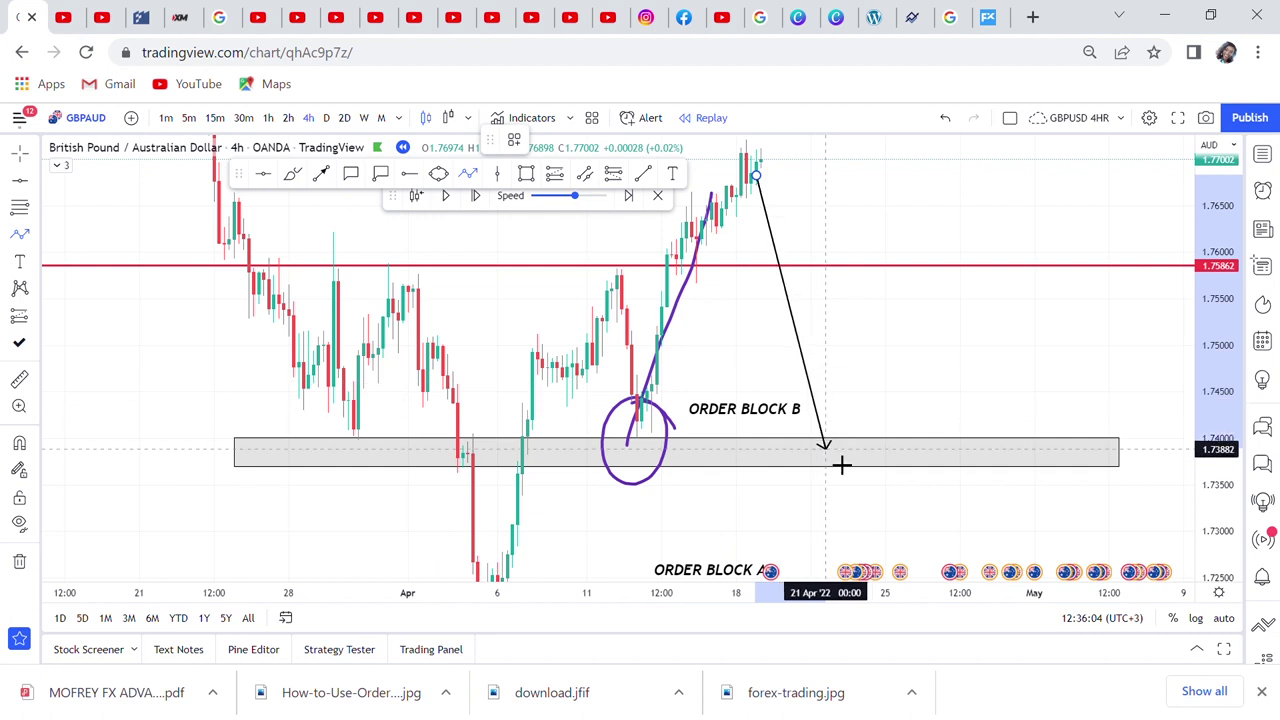
{"action": "left_click", "coordinate": [825, 449]}
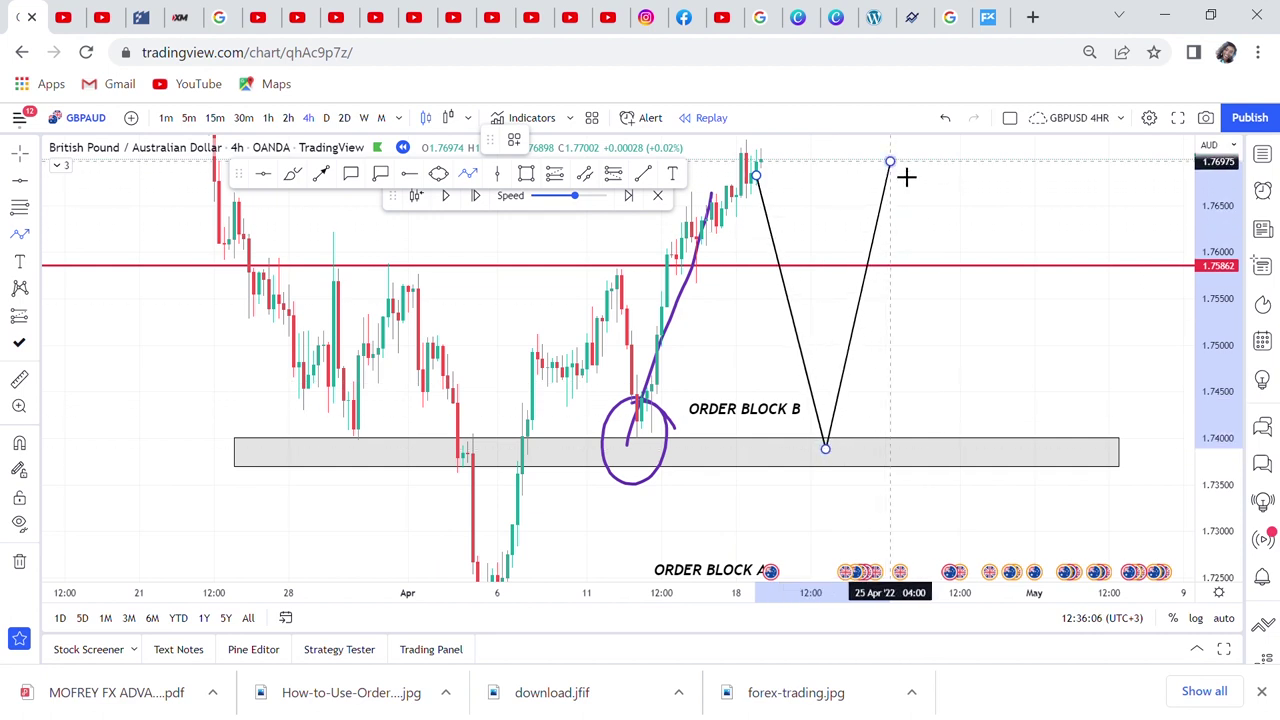
{"action": "double_click", "coordinate": [890, 162]}
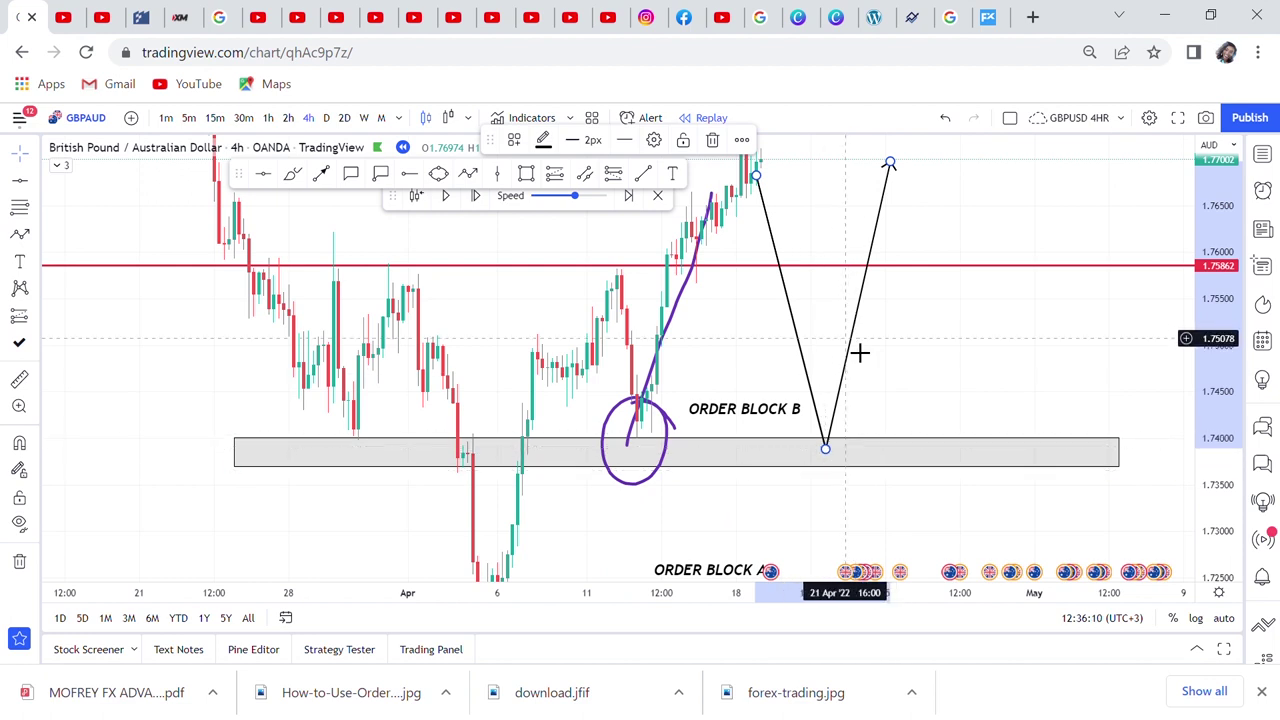
{"action": "key", "text": "Delete"}
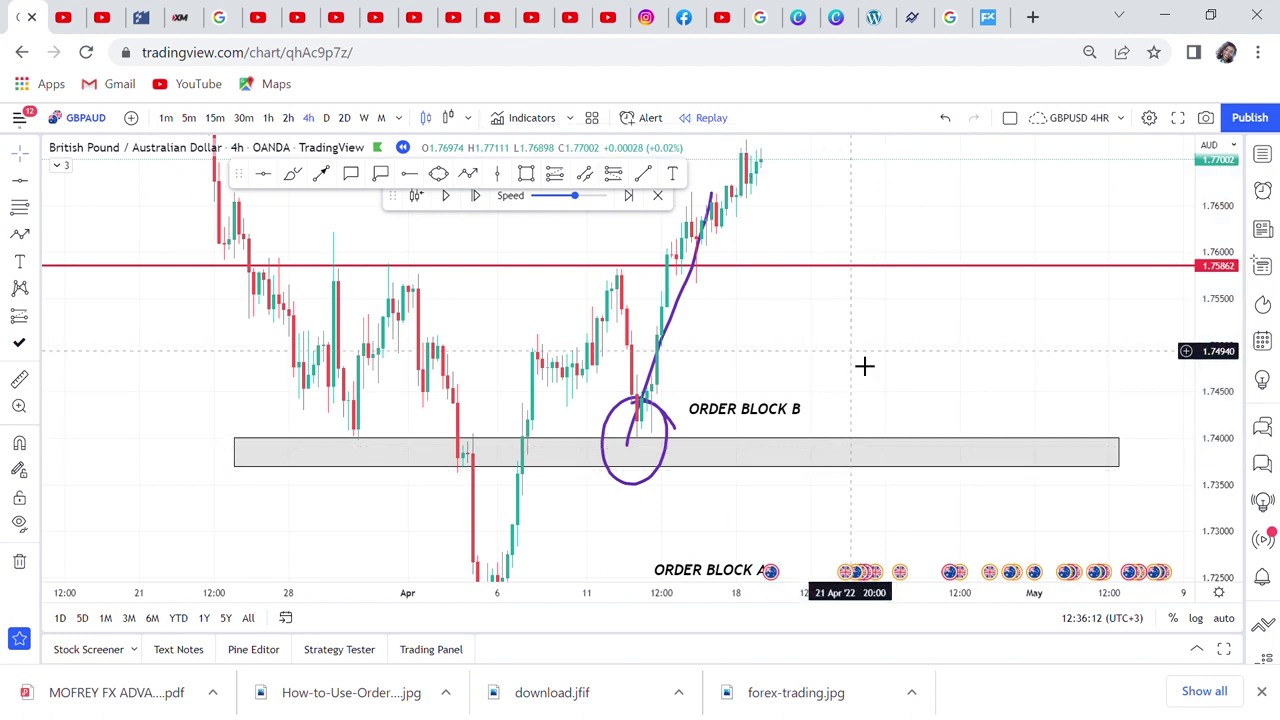
Play the bar replay forward to the 25 April candles and pause it.
{"action": "left_click_drag", "start_coordinate": [1224, 238], "coordinate": [1217, 369]}
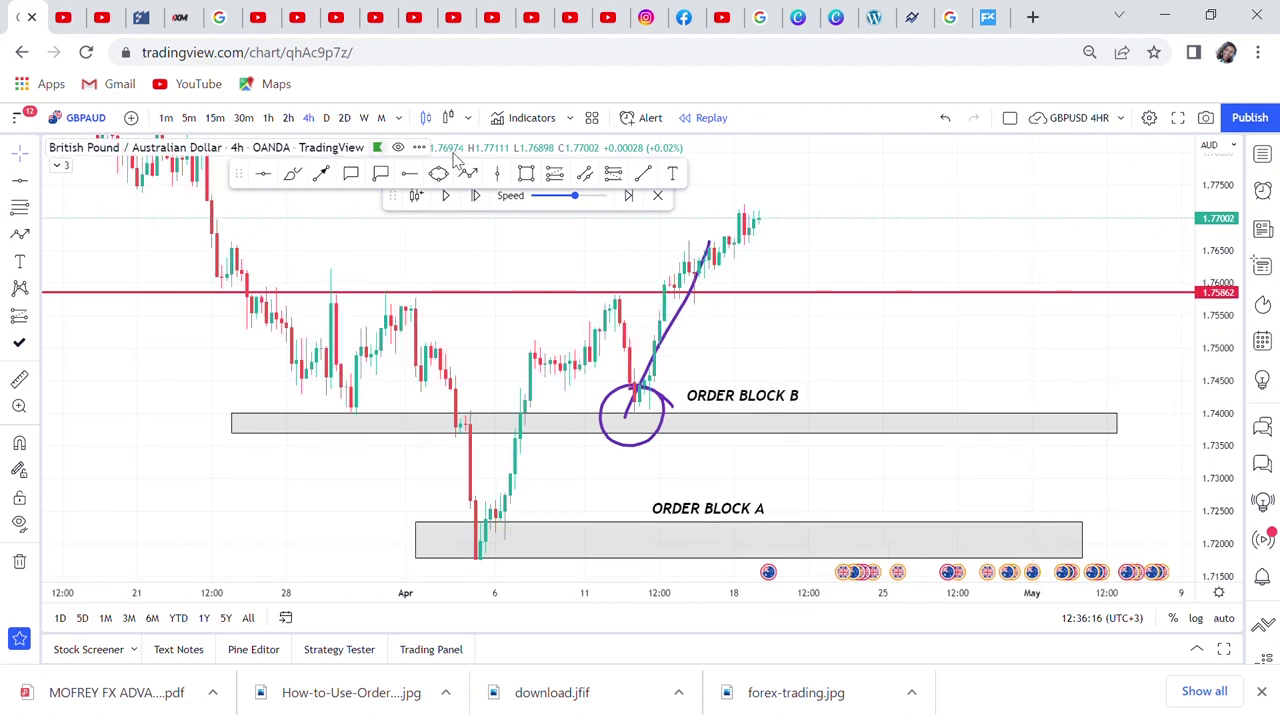
{"action": "left_click", "coordinate": [446, 196]}
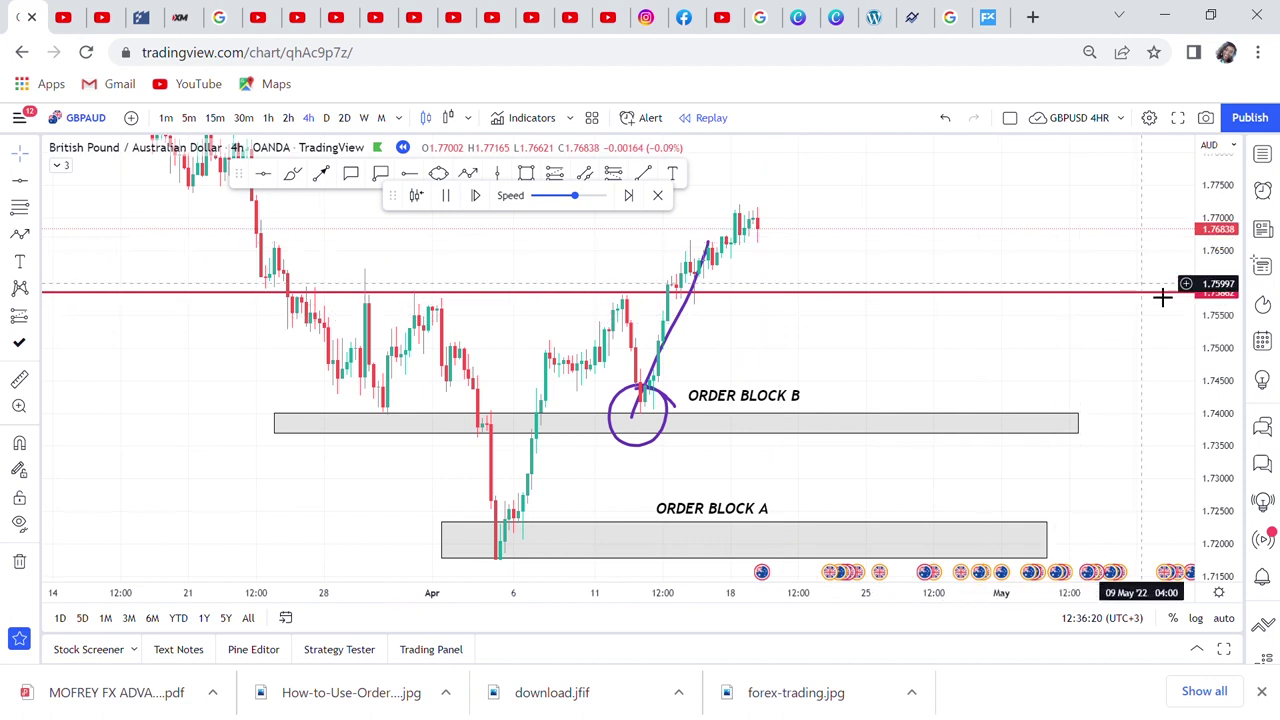
{"action": "left_click_drag", "start_coordinate": [1200, 280], "coordinate": [1213, 340]}
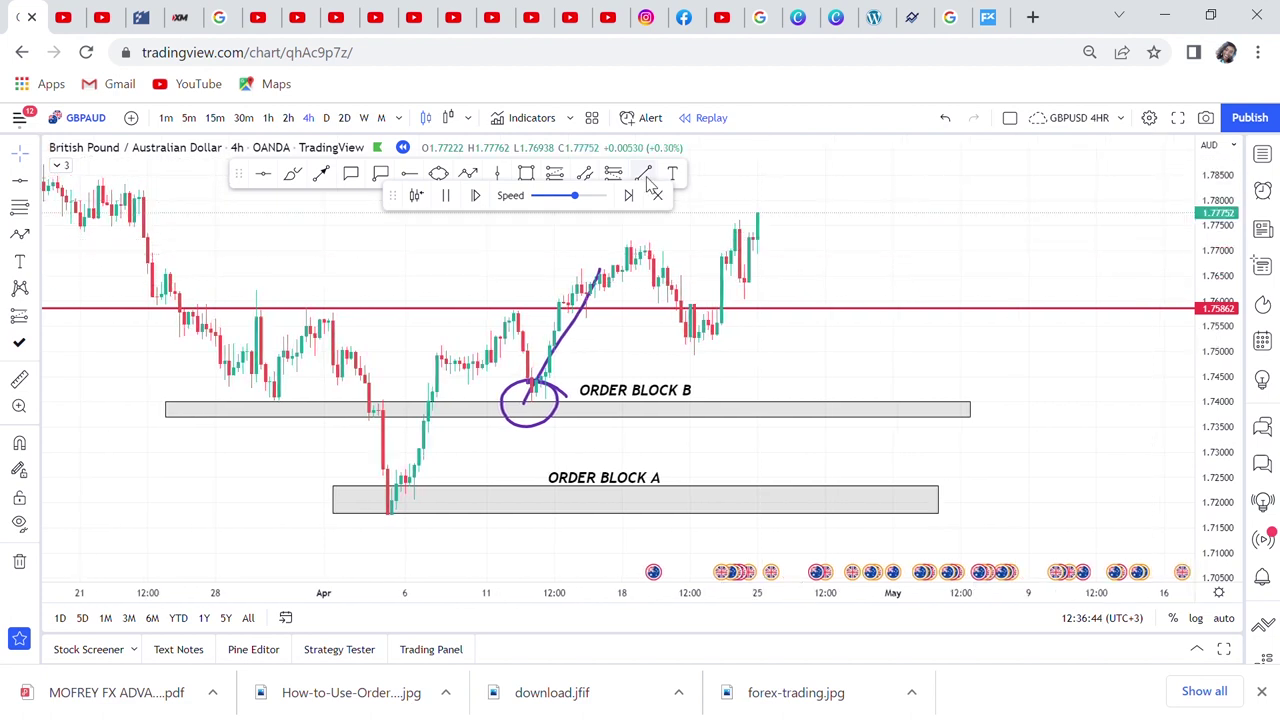
{"action": "left_click", "coordinate": [450, 196]}
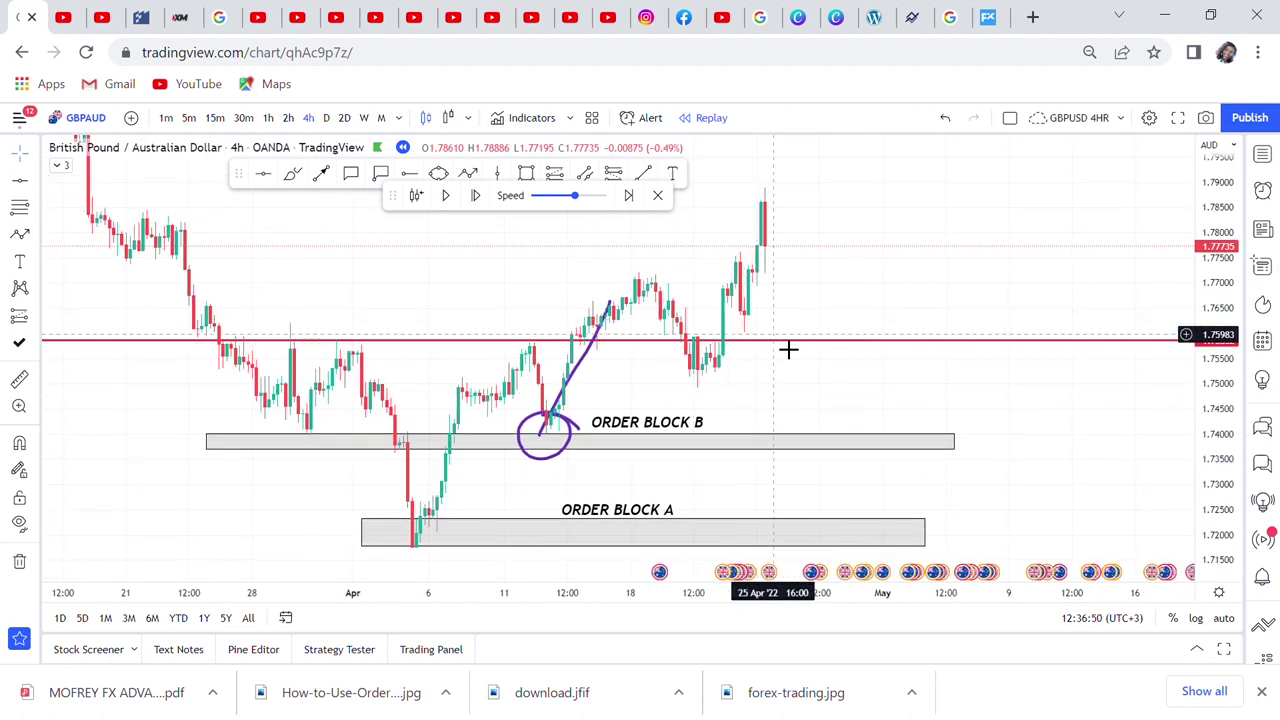
Draw a rectangle zone from 11 March to 2 May between about 1.7834 and 1.7749, covering the consolidation above the red line.
{"action": "left_click_drag", "start_coordinate": [609, 272], "coordinate": [789, 286]}
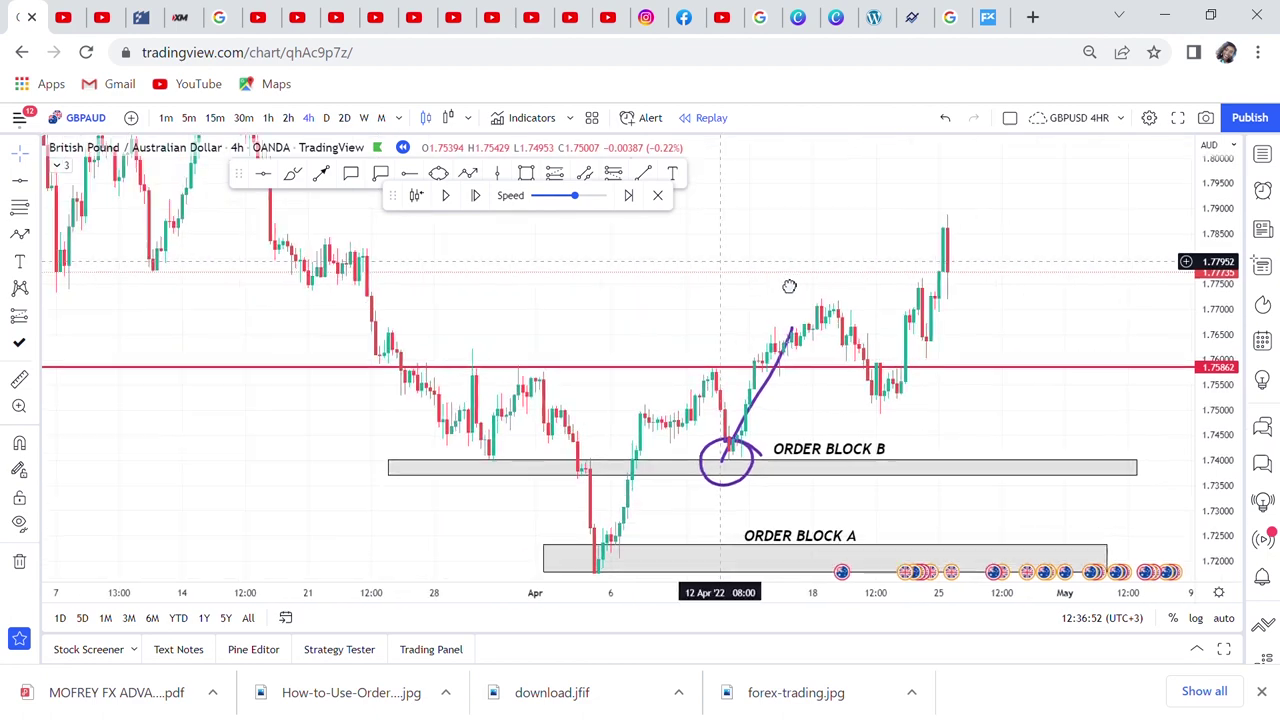
{"action": "left_click_drag", "start_coordinate": [557, 315], "coordinate": [657, 329]}
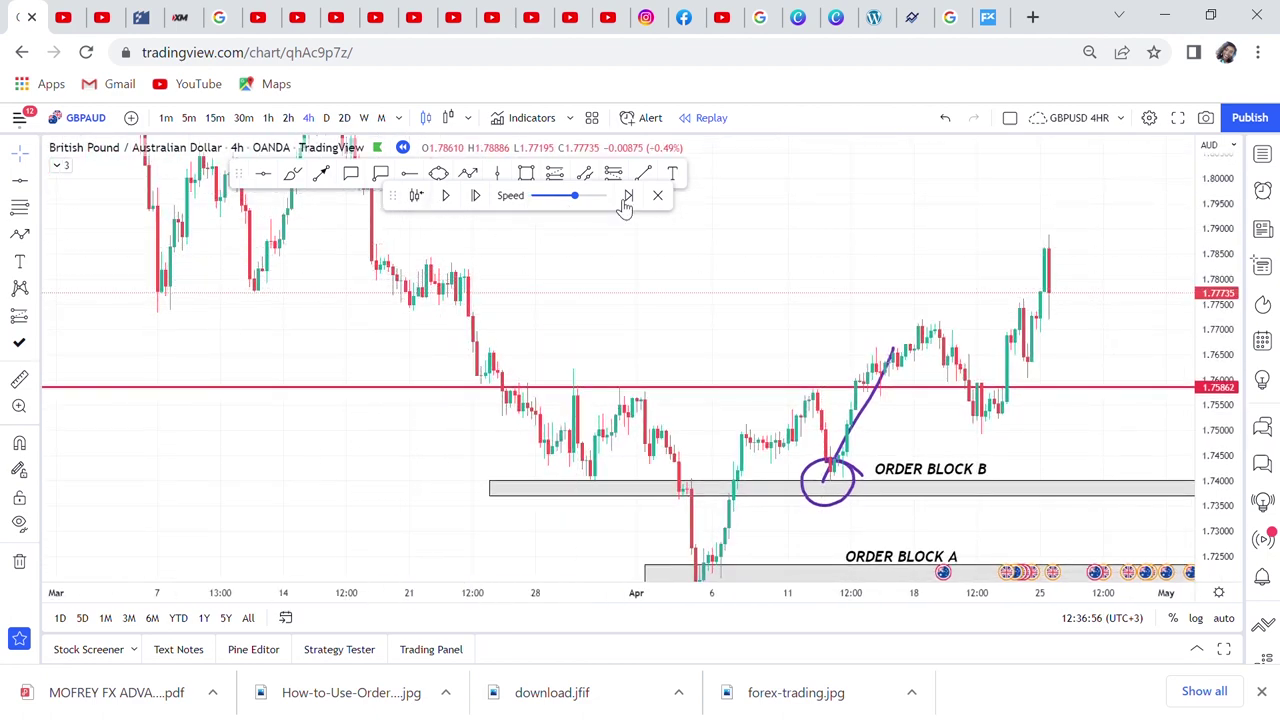
{"action": "left_click", "coordinate": [535, 175]}
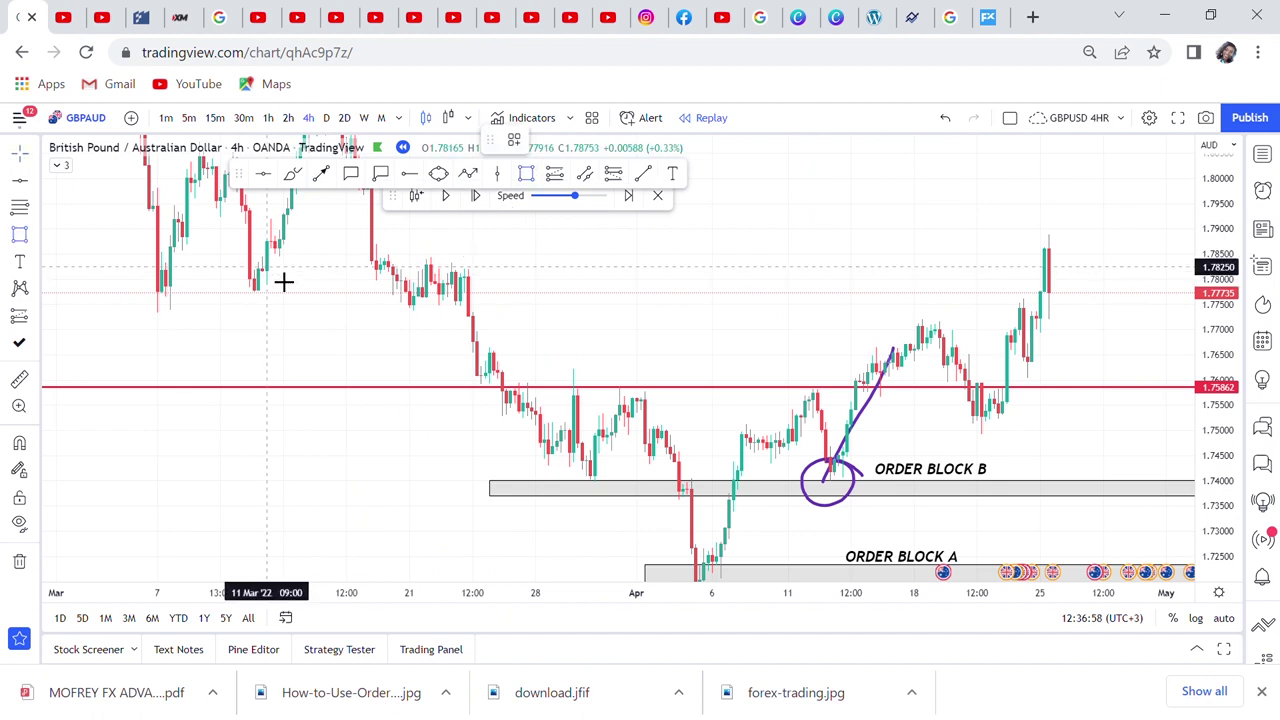
{"action": "mouse_move", "coordinate": [277, 277]}
{"action": "left_mouse_down"}
{"action": "mouse_move", "coordinate": [727, 322]}
{"action": "mouse_move", "coordinate": [1072, 302]}
{"action": "left_mouse_up"}
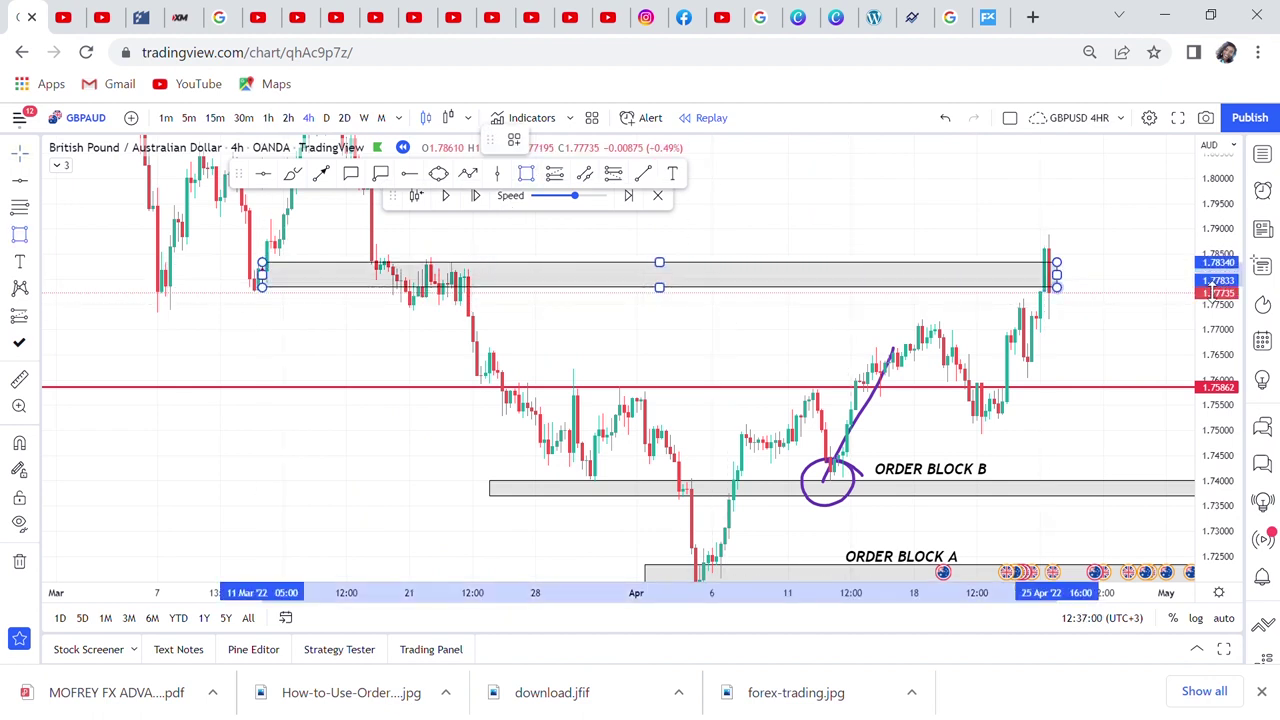
{"action": "left_click_drag", "start_coordinate": [1247, 305], "coordinate": [1185, 320]}
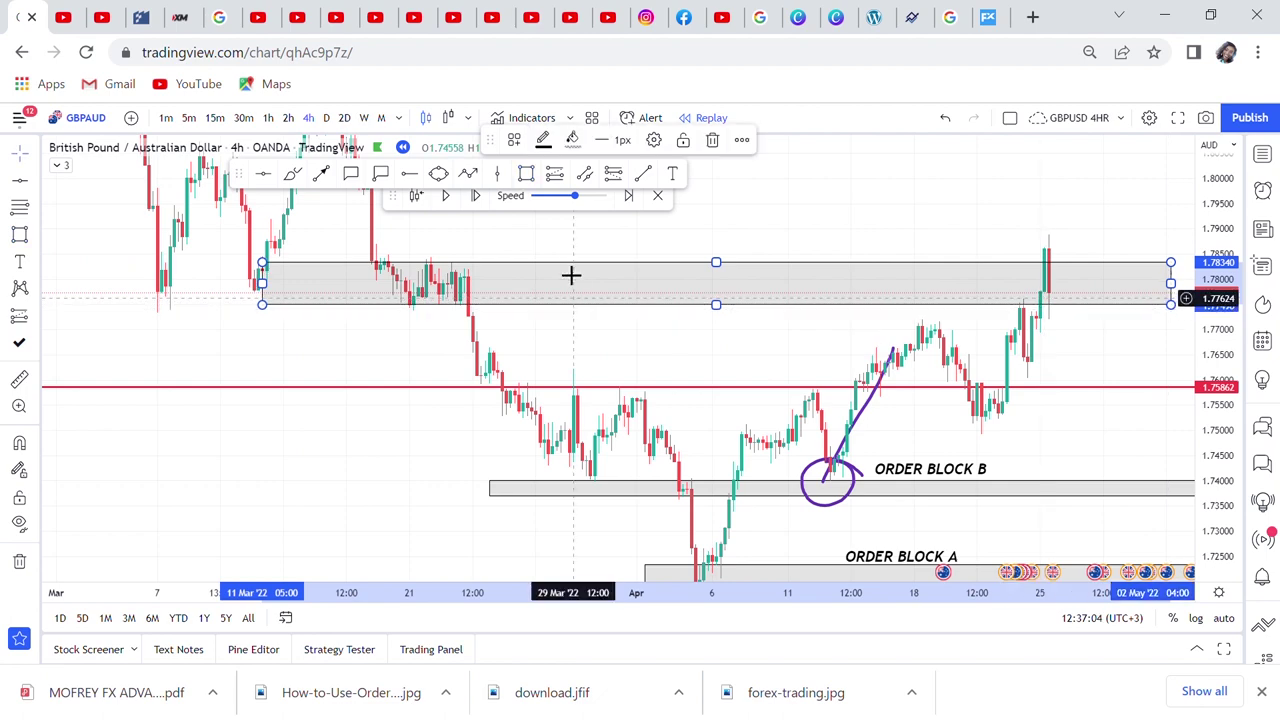
Extend the start of the new upper rectangle back in time to 28 February.
{"action": "left_click_drag", "start_coordinate": [567, 244], "coordinate": [580, 417]}
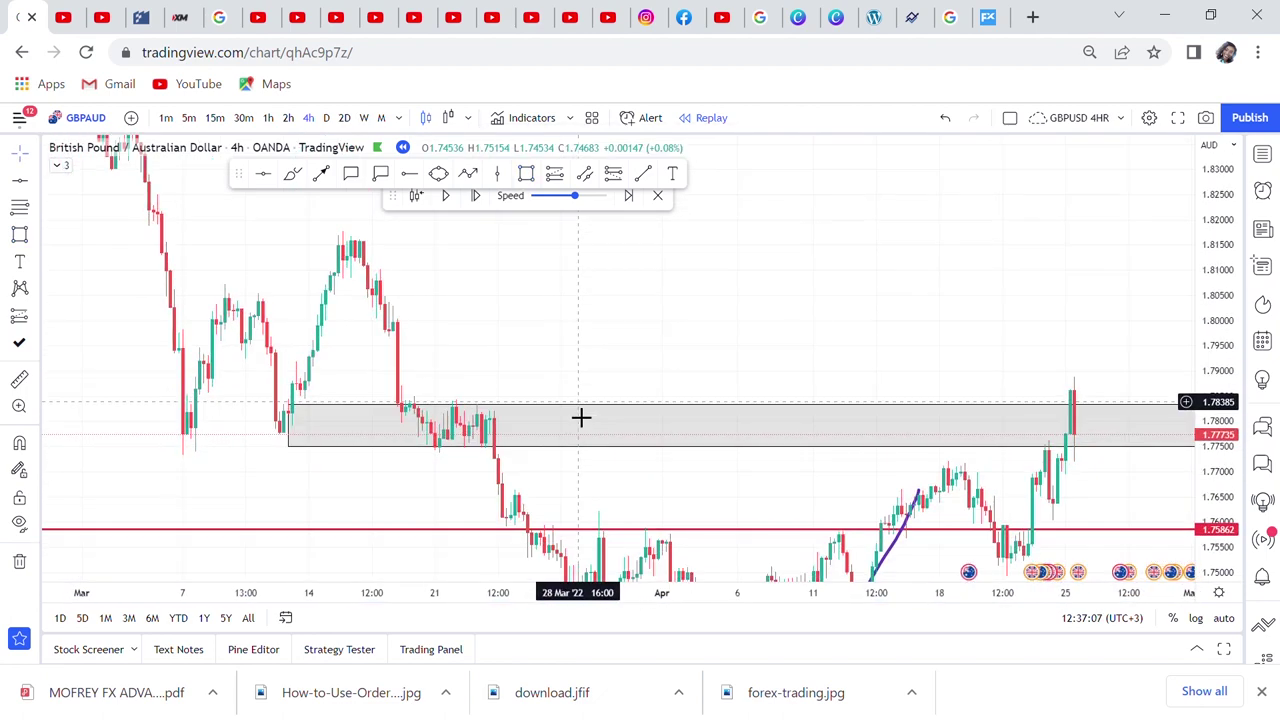
{"action": "left_click", "coordinate": [289, 430]}
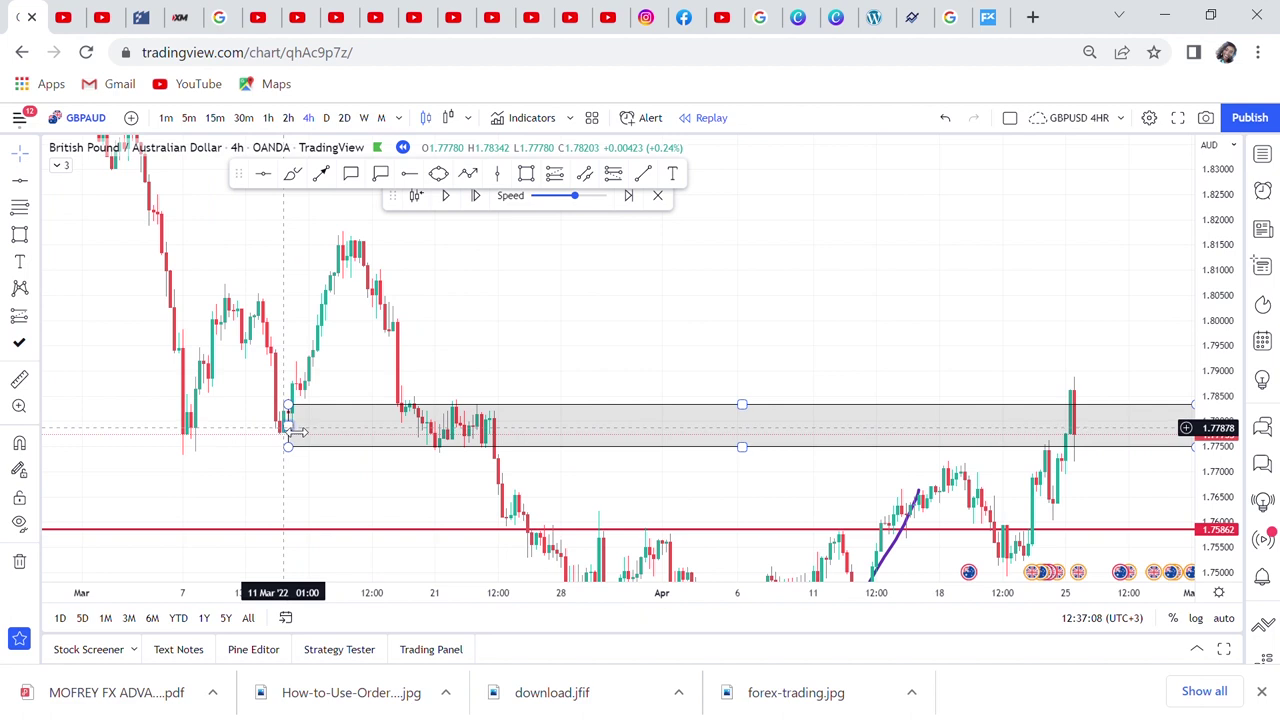
{"action": "left_click_drag", "start_coordinate": [289, 430], "coordinate": [70, 427]}
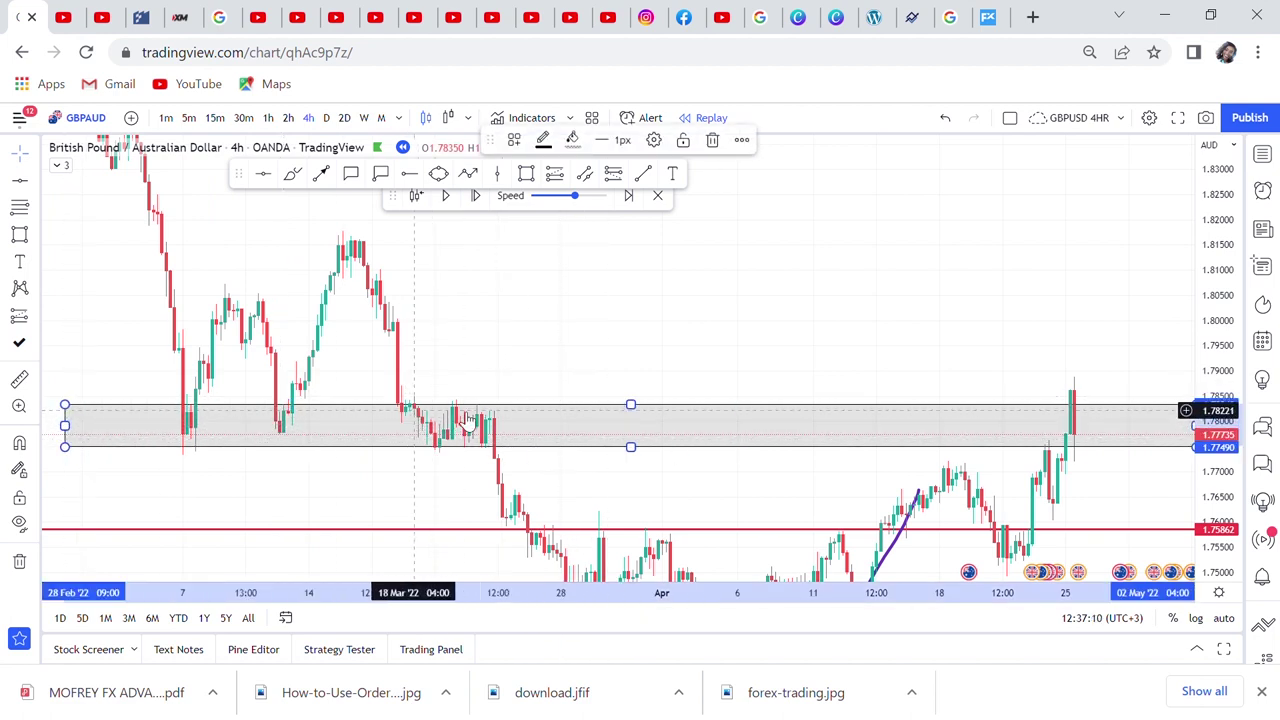
Play the bar replay forward from the 25 April candle at the upper rectangle.
{"action": "left_click_drag", "start_coordinate": [675, 382], "coordinate": [646, 289]}
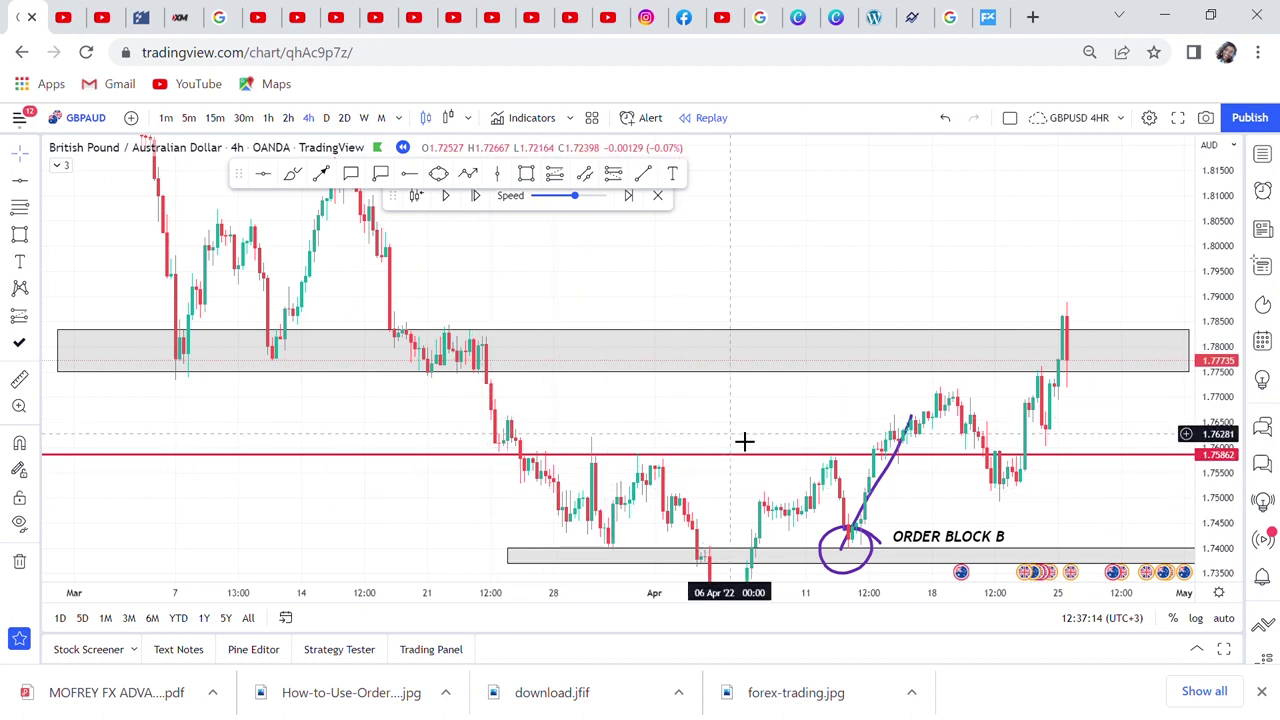
{"action": "left_click_drag", "start_coordinate": [716, 413], "coordinate": [650, 374]}
{"action": "scroll", "coordinate": [650, 374], "scroll_direction": "up", "scroll_amount": 1}
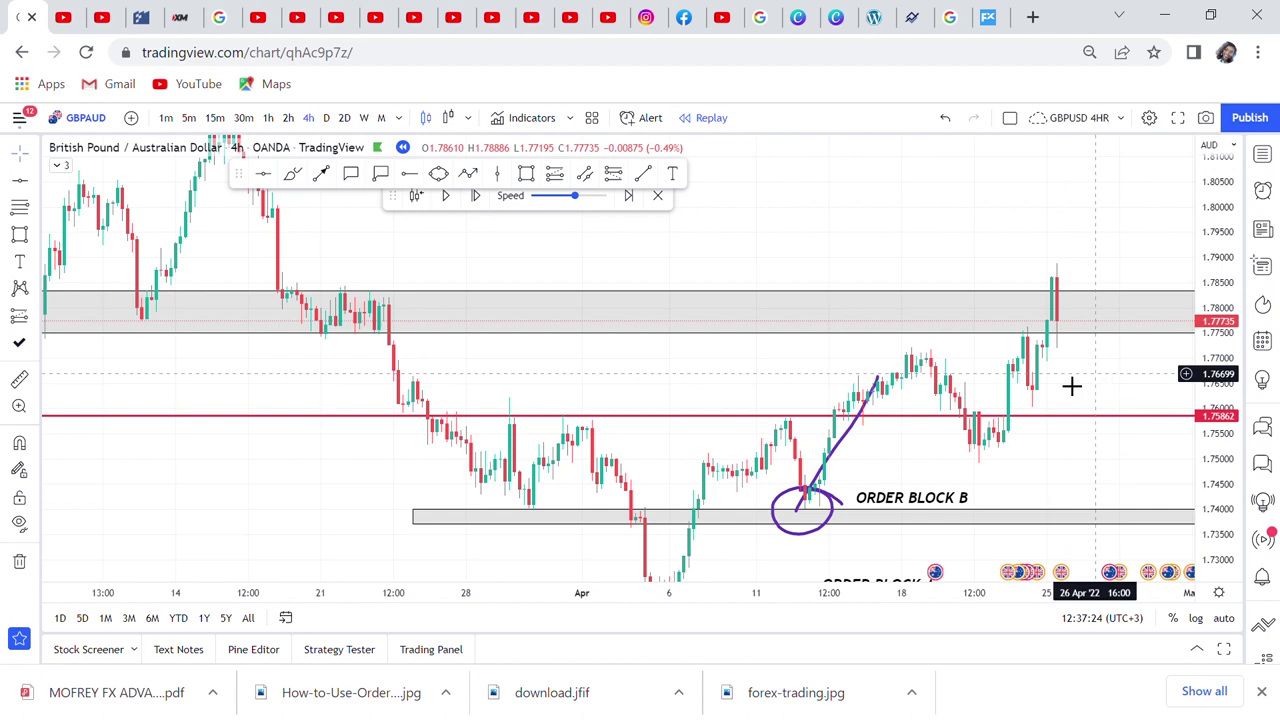
{"action": "left_click_drag", "start_coordinate": [1071, 383], "coordinate": [834, 366]}
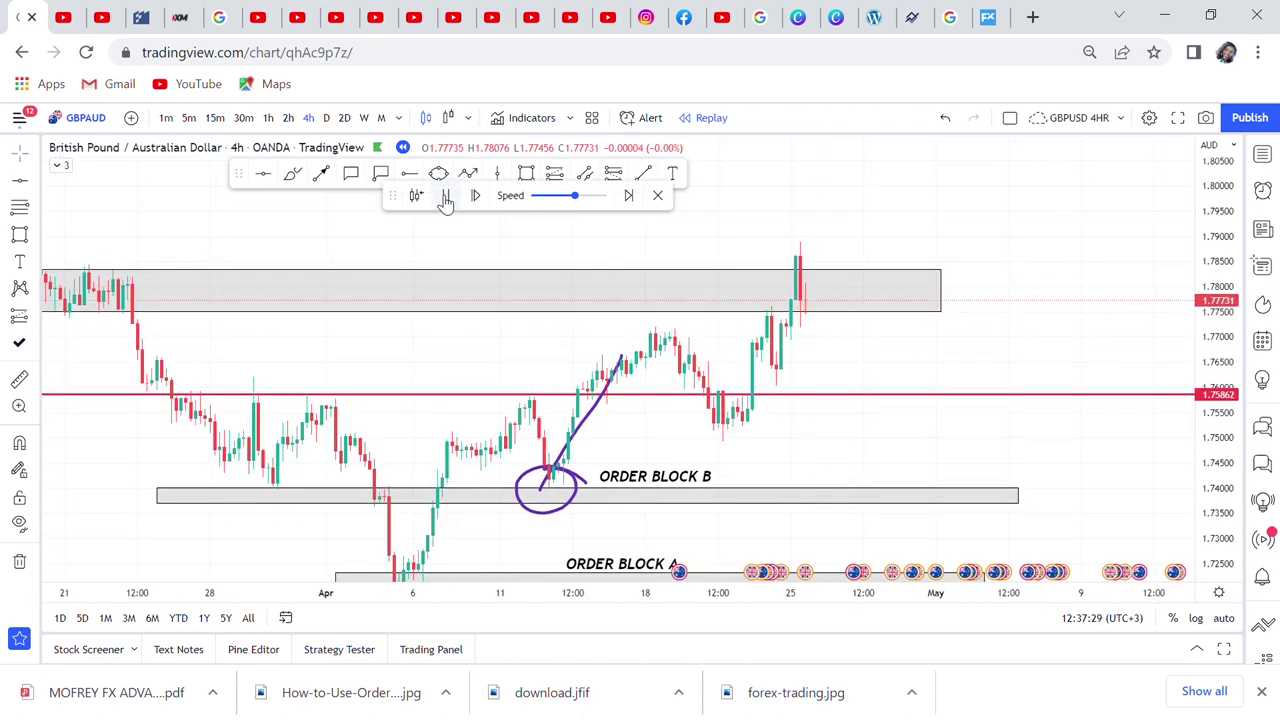
{"action": "left_click", "coordinate": [655, 280]}
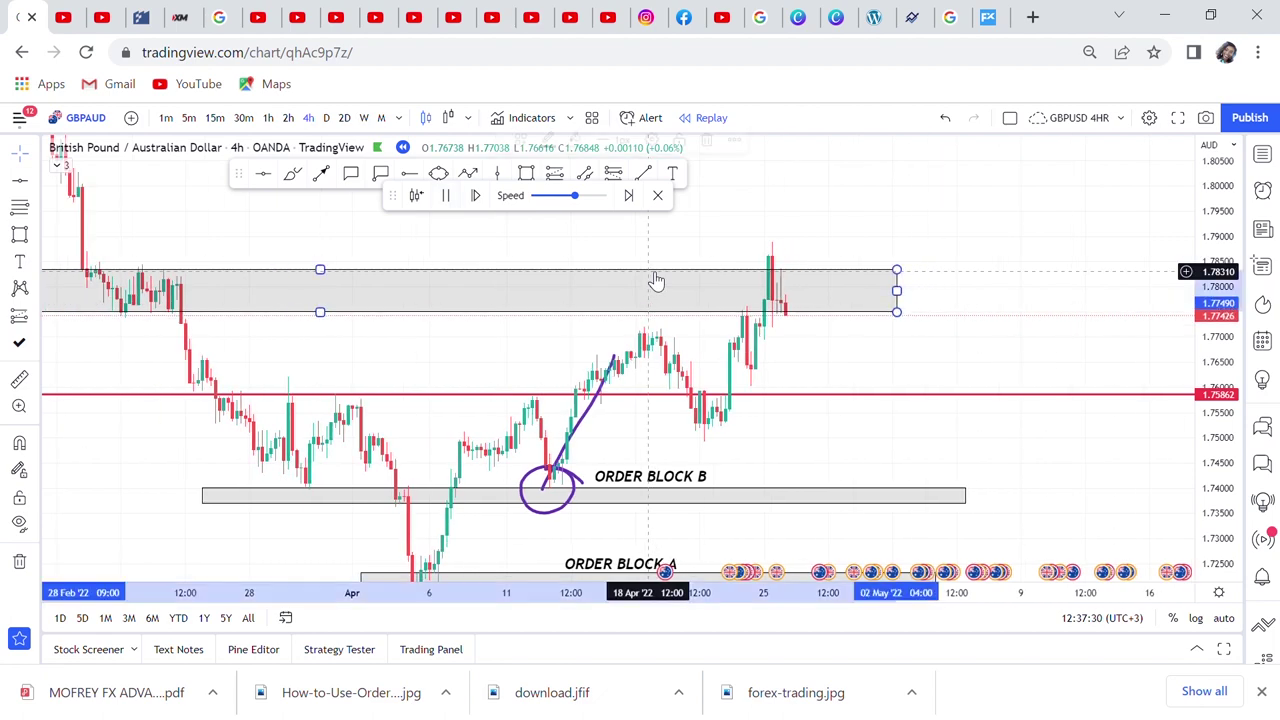
Extend the end of the upper rectangle forward in time to 9 May.
{"action": "left_click", "coordinate": [936, 360]}
{"action": "left_click_drag", "start_coordinate": [936, 360], "coordinate": [962, 328]}
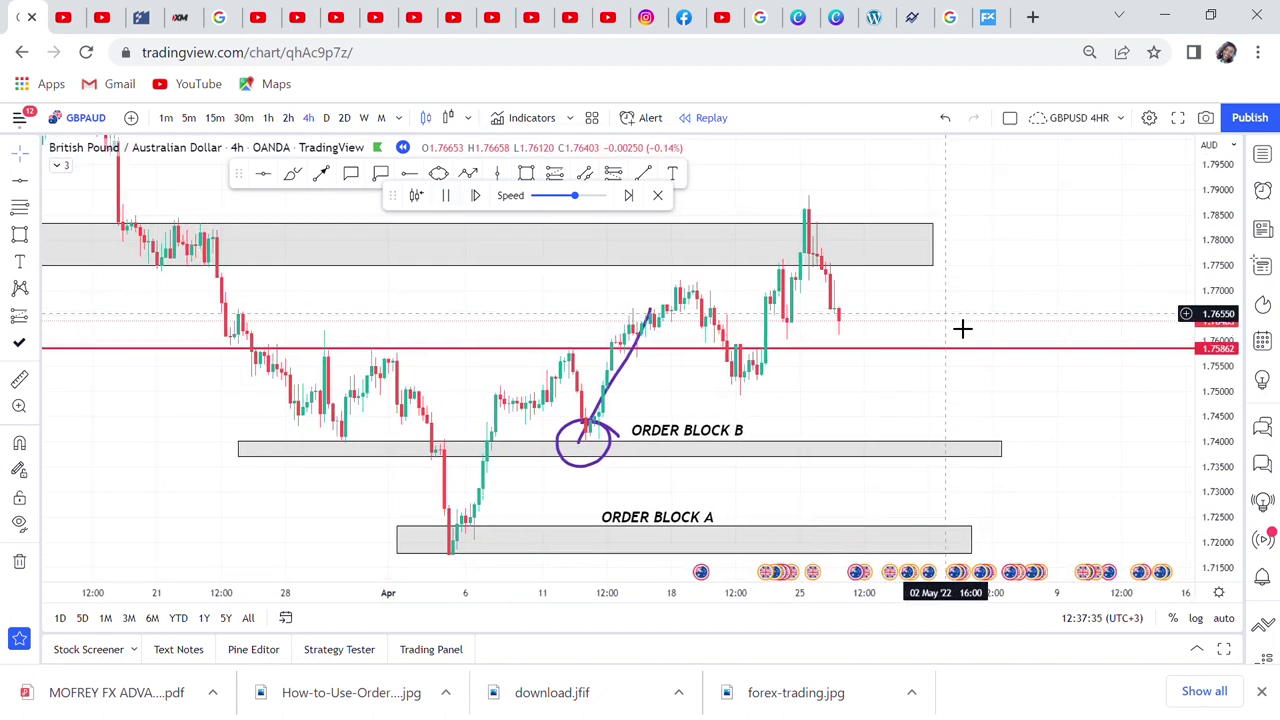
{"action": "mouse_move", "coordinate": [940, 252]}
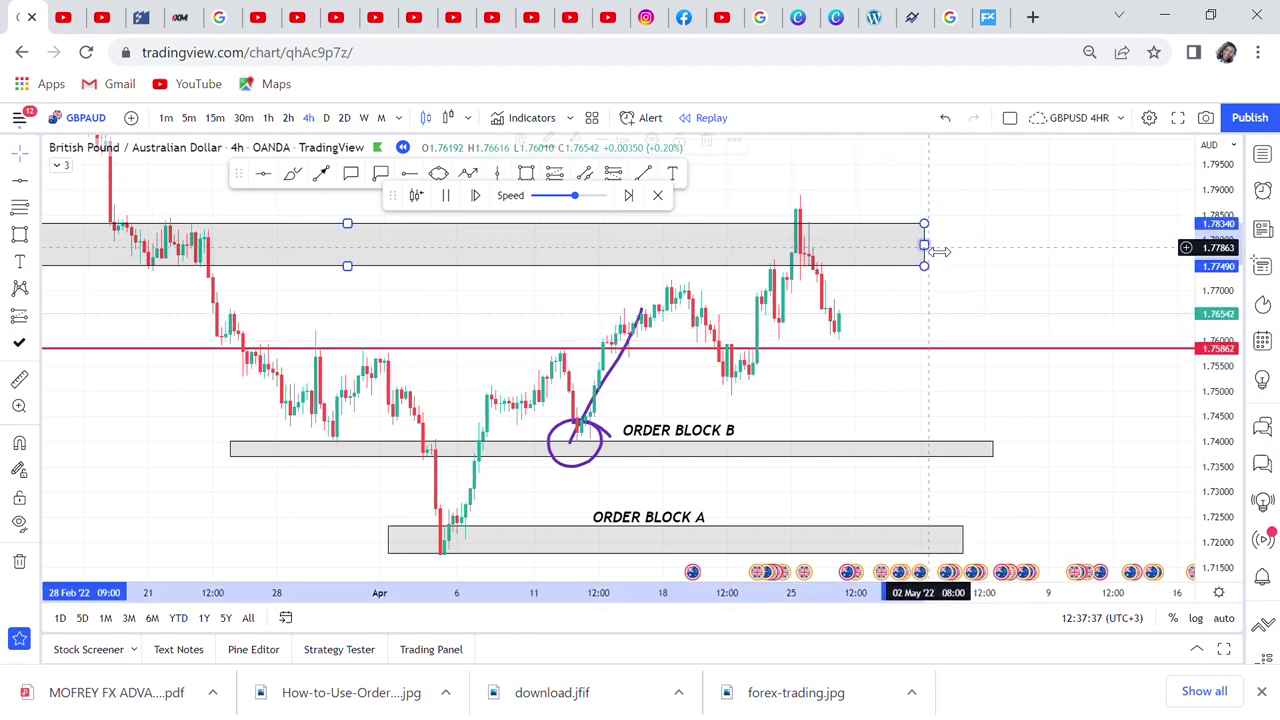
{"action": "left_click_drag", "start_coordinate": [940, 252], "coordinate": [1052, 270]}
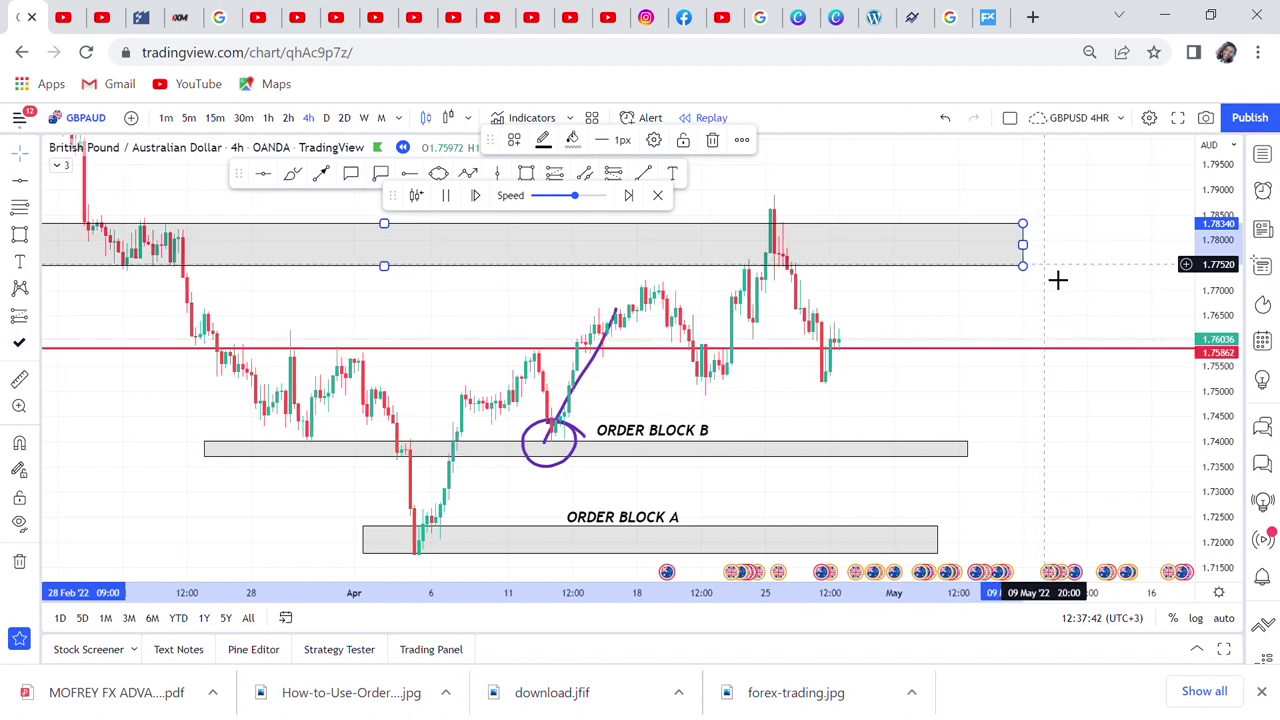
Raise the bar replay speed to its maximum and pause the replay around the 11 May candles.
{"action": "left_click_drag", "start_coordinate": [1062, 434], "coordinate": [1071, 354]}
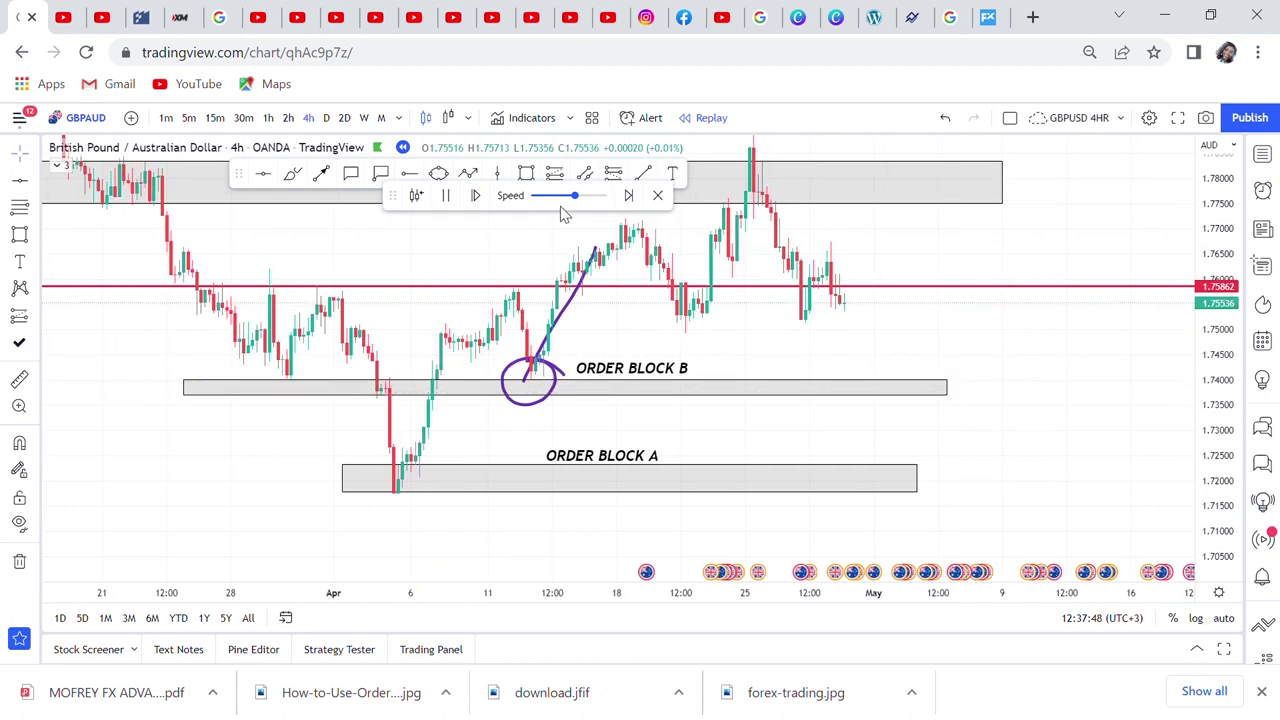
{"action": "left_click_drag", "start_coordinate": [575, 196], "coordinate": [604, 196]}
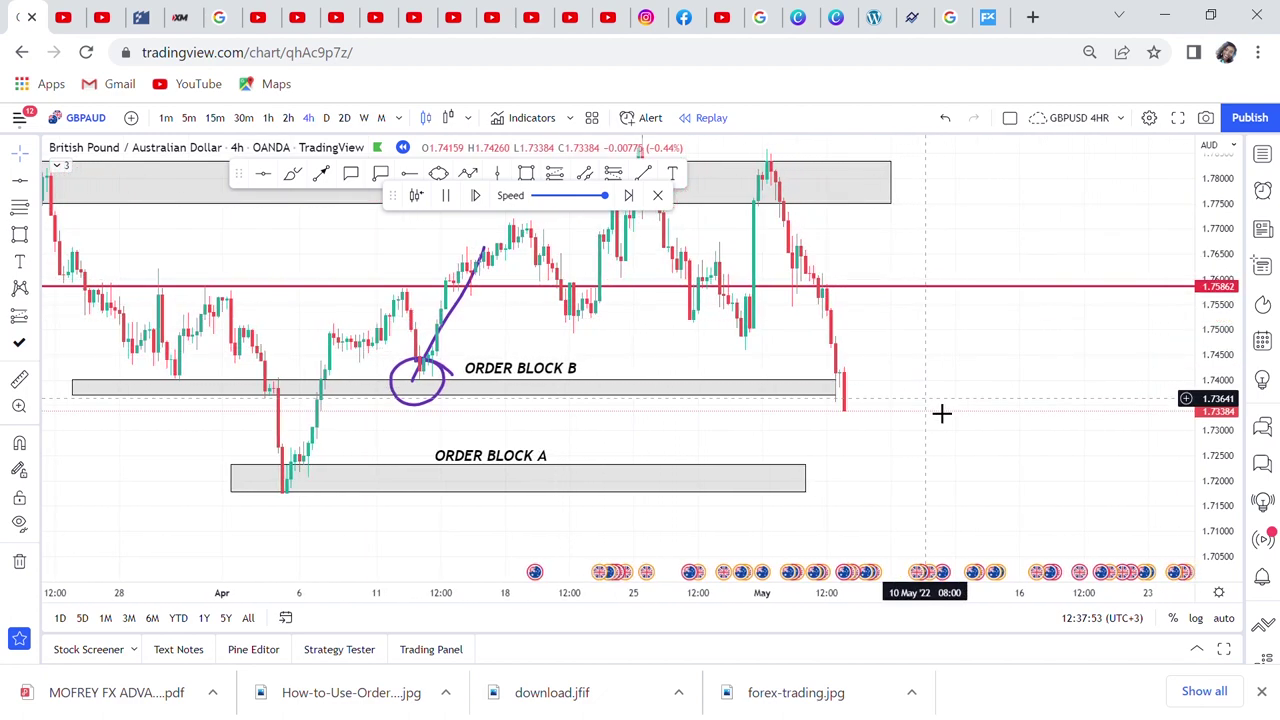
{"action": "left_click", "coordinate": [446, 195]}
Extend the ORDER BLOCK B rectangle forward to 17 May and raise its upper edge to about 1.743.
{"action": "left_click_drag", "start_coordinate": [1006, 517], "coordinate": [1062, 523]}
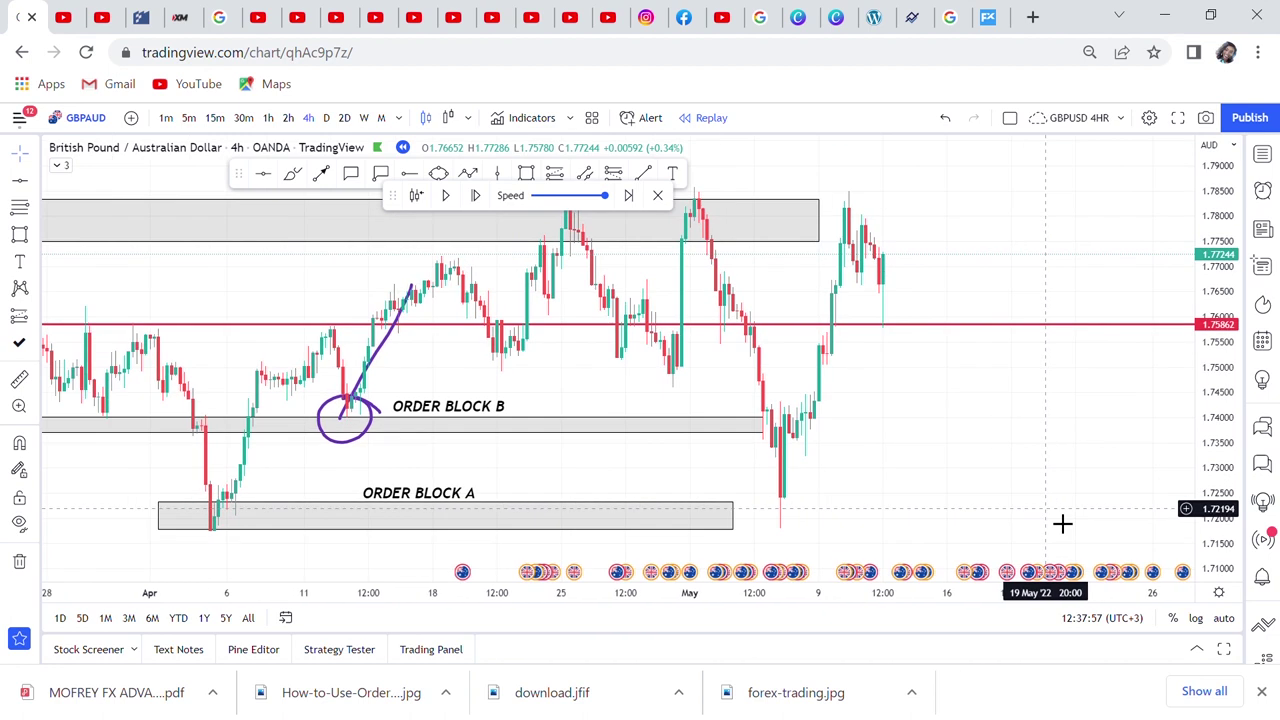
{"action": "left_click", "coordinate": [762, 419]}
{"action": "mouse_move", "coordinate": [762, 419]}
{"action": "left_mouse_down"}
{"action": "mouse_move", "coordinate": [956, 431]}
{"action": "mouse_move", "coordinate": [981, 401]}
{"action": "left_mouse_up"}
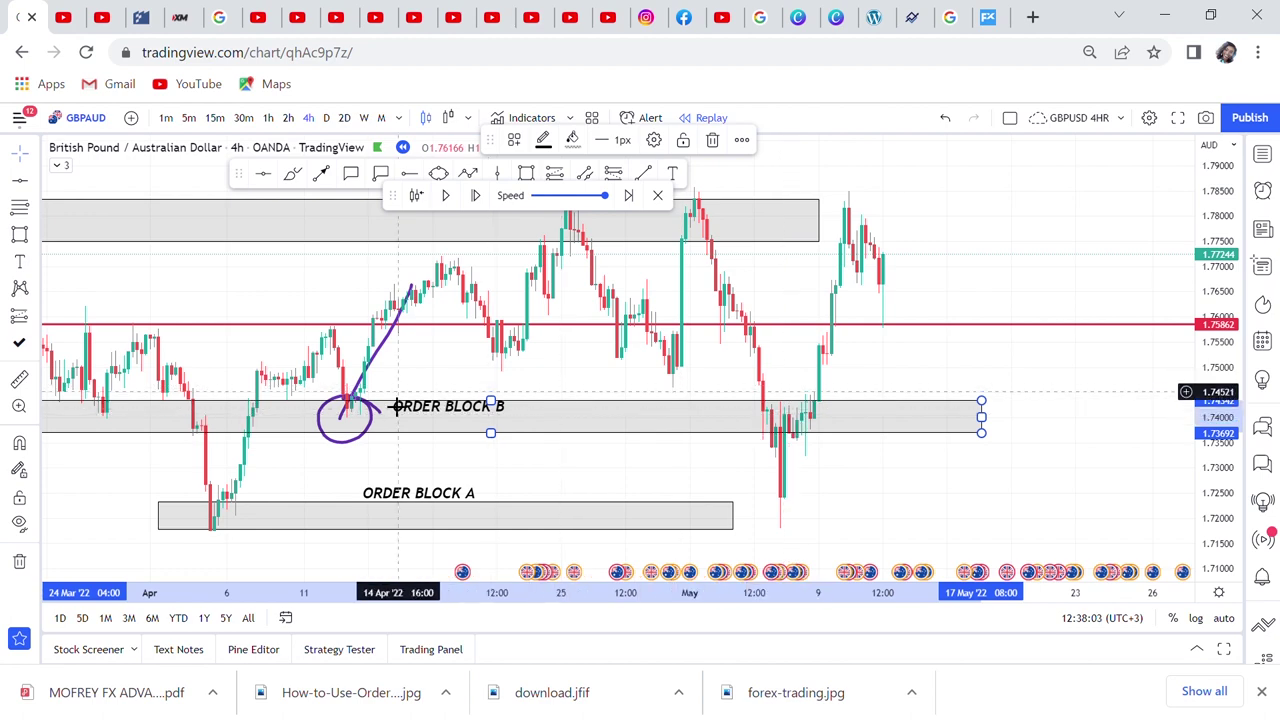
Extend the ORDER BLOCK A rectangle forward in time to 17 May.
{"action": "left_click_drag", "start_coordinate": [869, 477], "coordinate": [907, 414]}
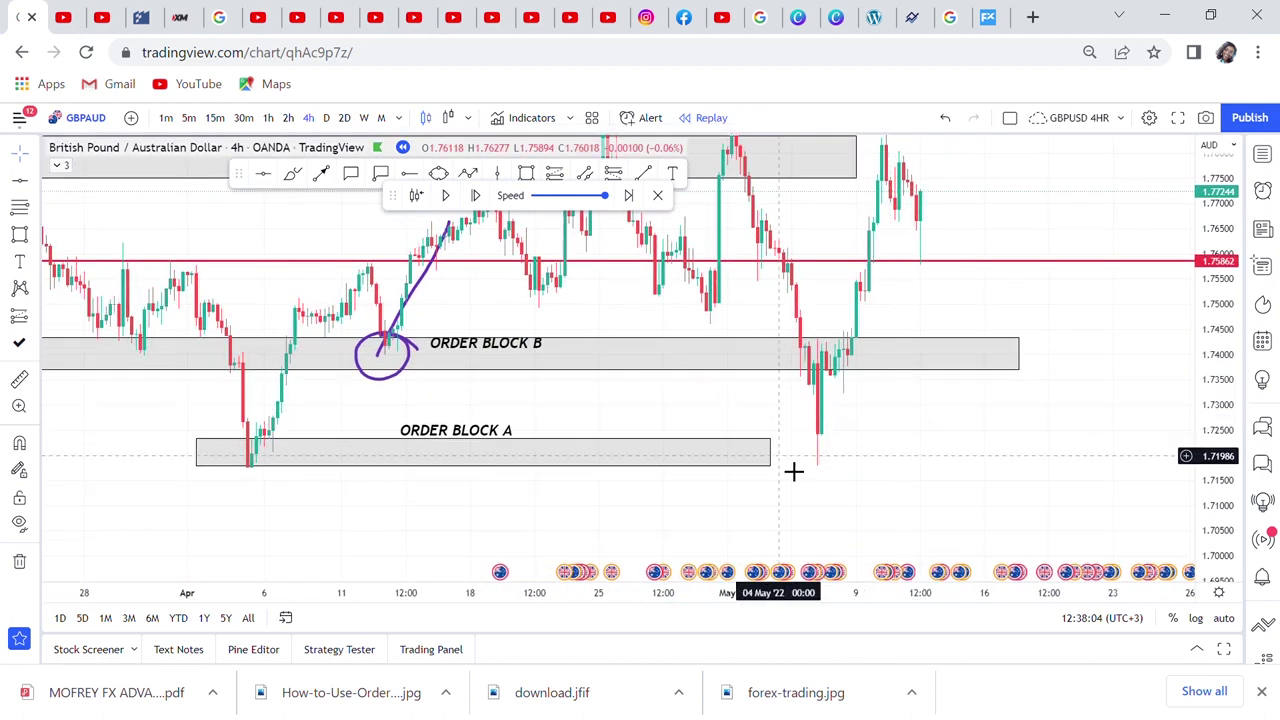
{"action": "left_click", "coordinate": [771, 452]}
{"action": "left_click_drag", "start_coordinate": [771, 452], "coordinate": [1027, 475]}
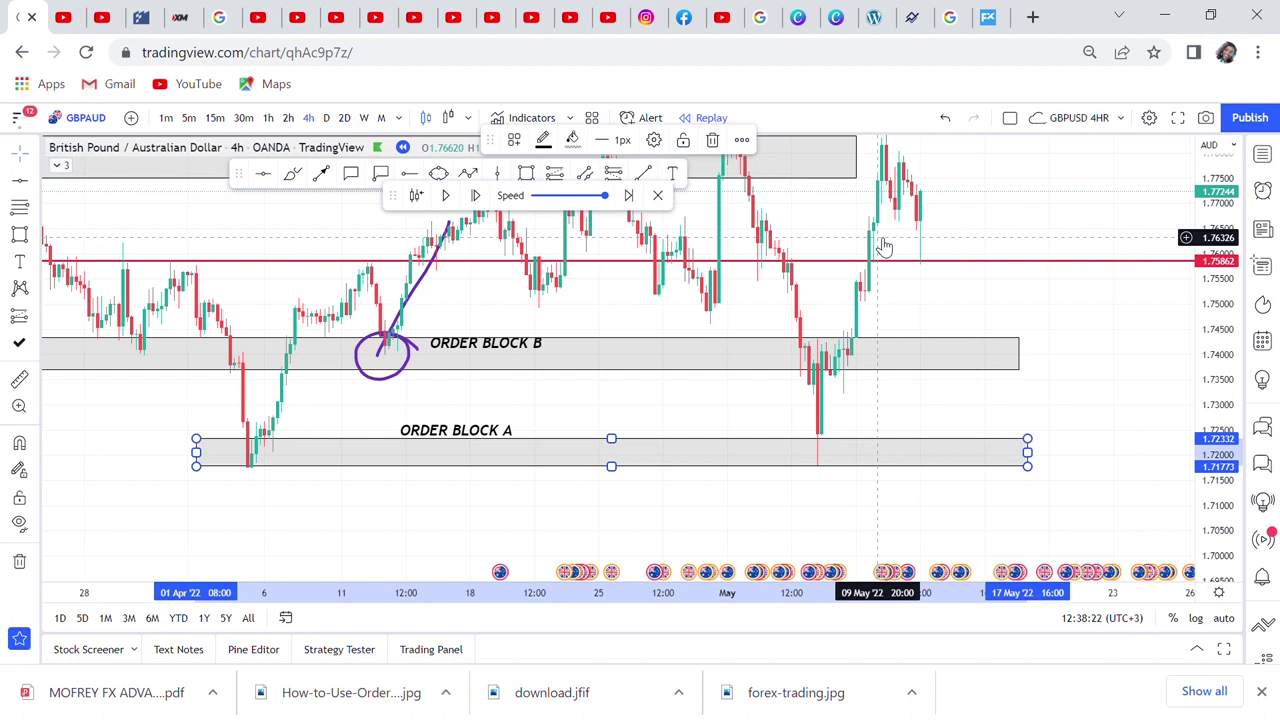
Extend the upper rectangle past the latest candle to about 18 May.
{"action": "left_click", "coordinate": [993, 303]}
{"action": "left_click_drag", "start_coordinate": [993, 303], "coordinate": [1063, 416]}
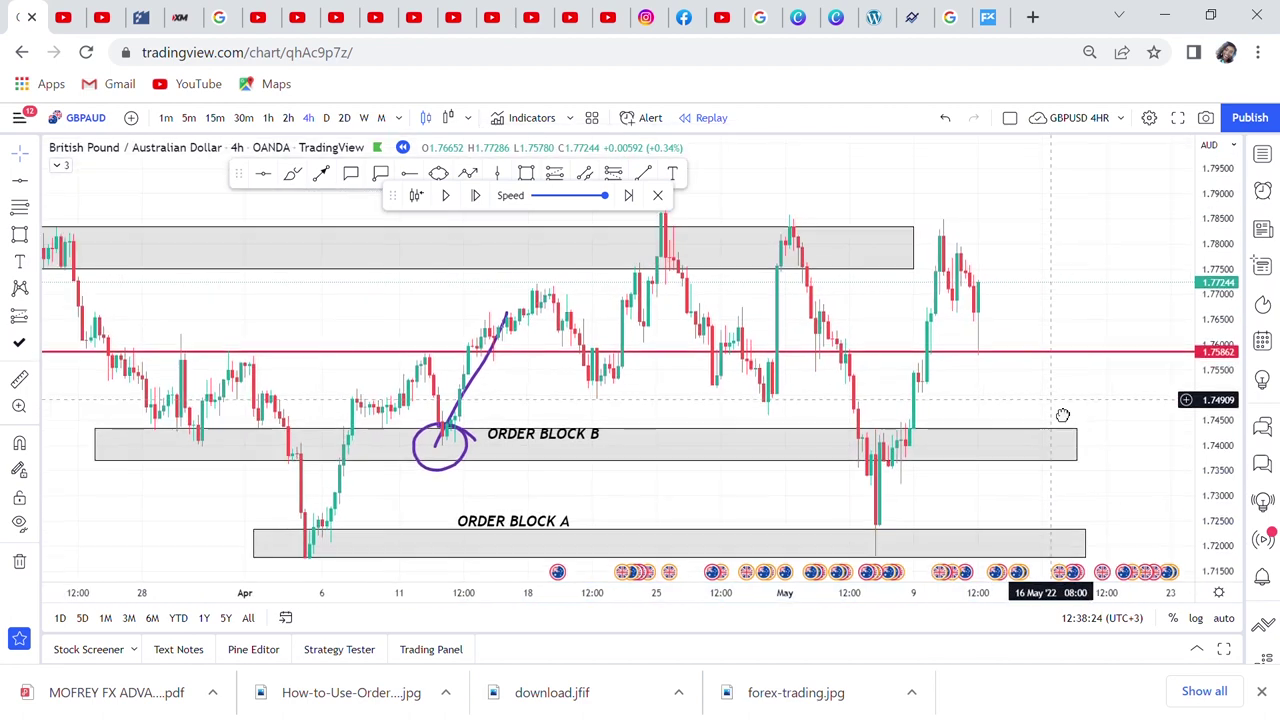
{"action": "scroll", "coordinate": [1065, 416], "scroll_direction": "down", "scroll_amount": 2}
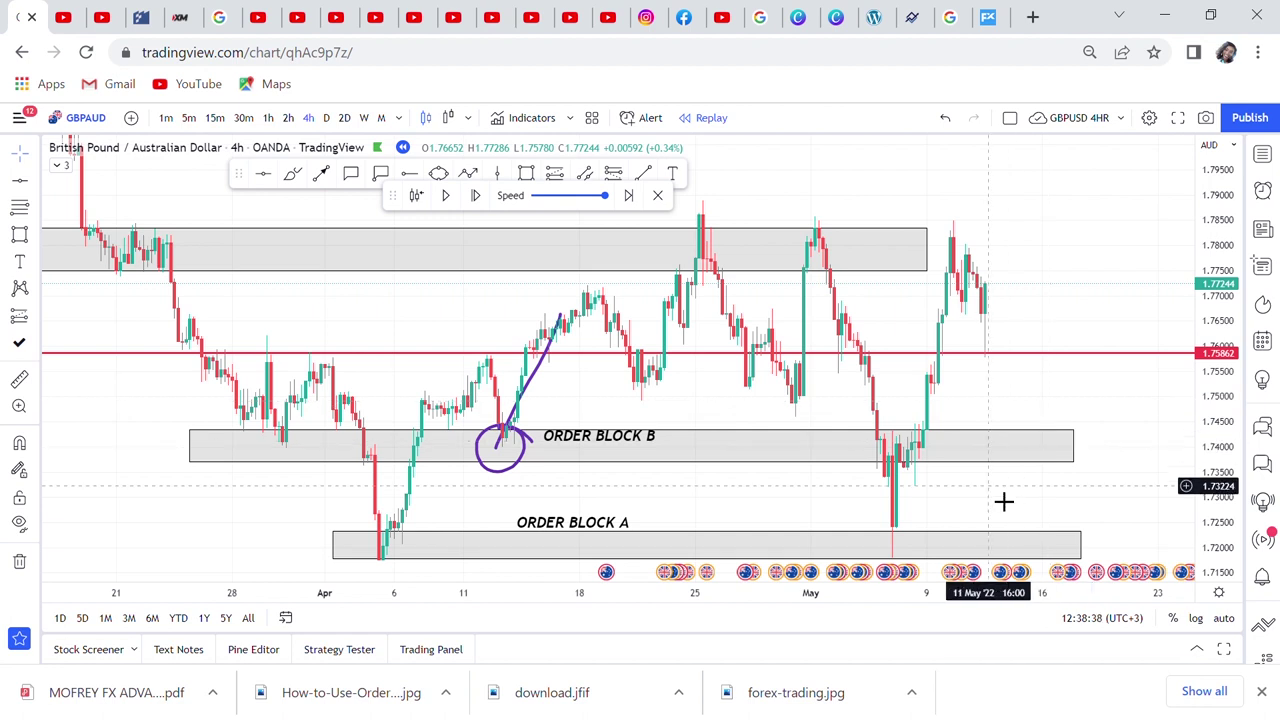
{"action": "left_click_drag", "start_coordinate": [943, 451], "coordinate": [866, 371]}
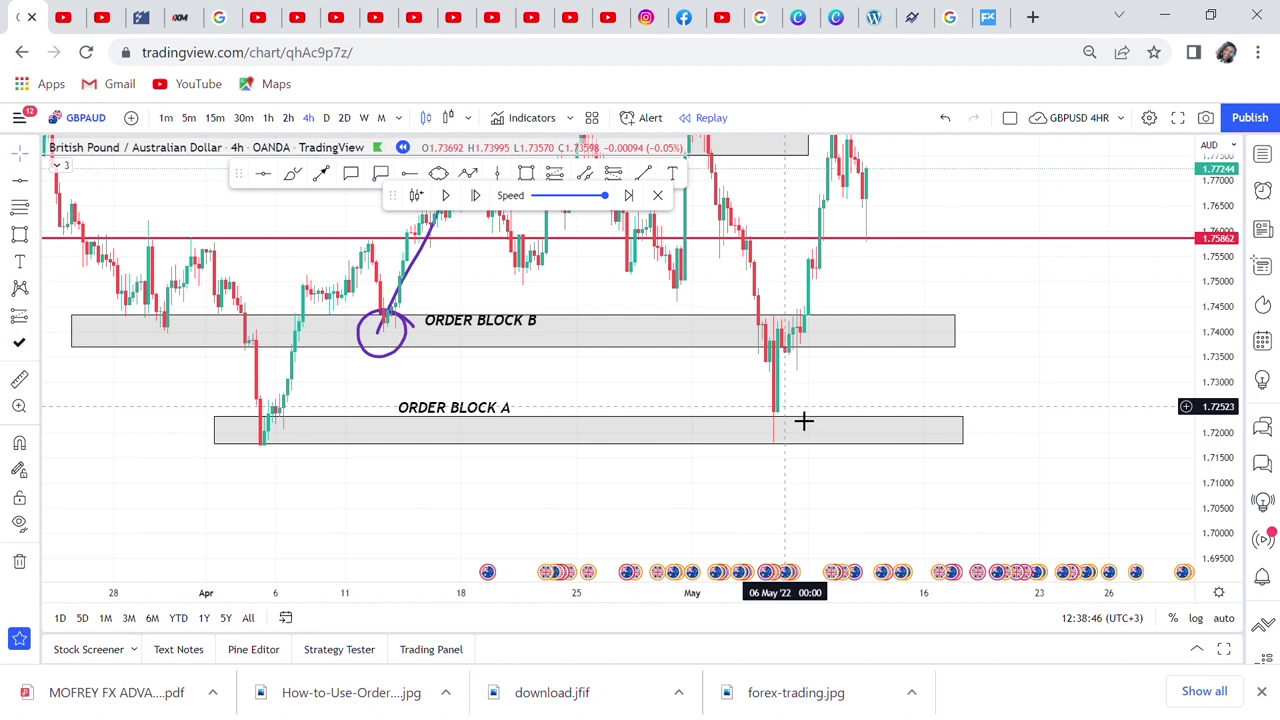
{"action": "left_click_drag", "start_coordinate": [923, 308], "coordinate": [1001, 411]}
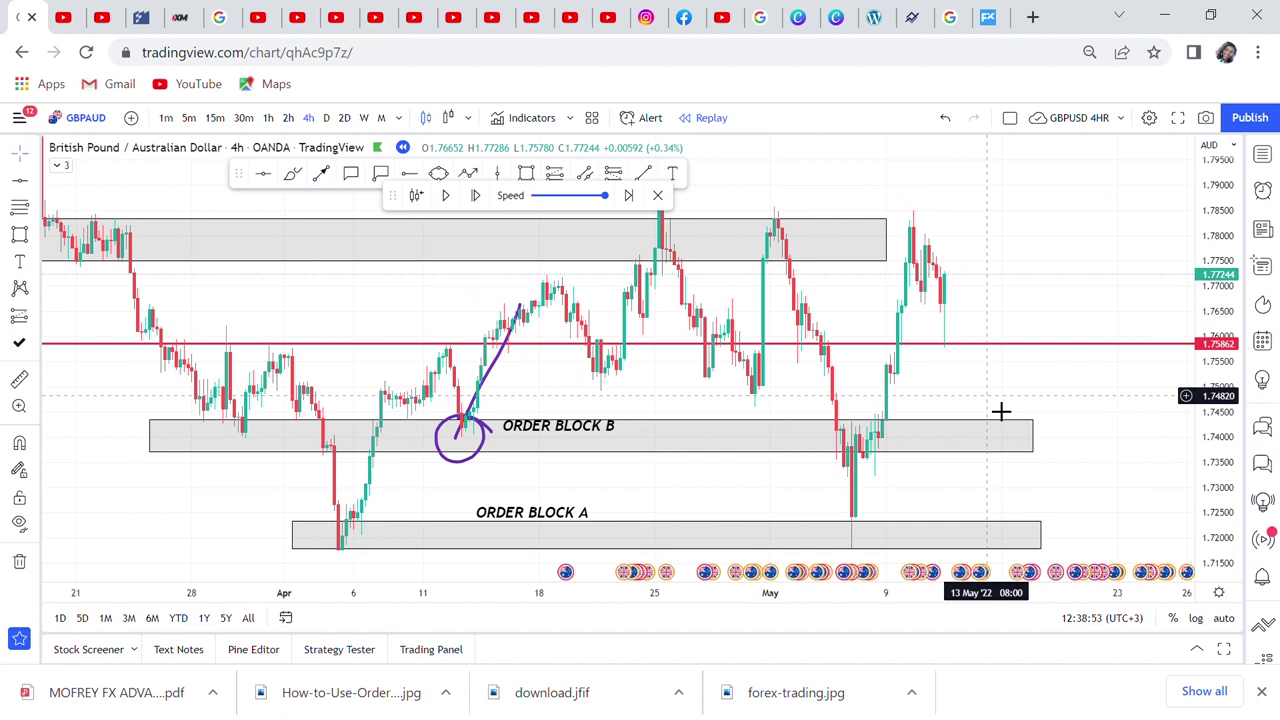
{"action": "left_click", "coordinate": [886, 240]}
{"action": "left_click_drag", "start_coordinate": [886, 240], "coordinate": [1063, 240]}
Brush circles around the upper zone's 21 March consolidation and 2 May retest, with a line falling from the retest to about 1.734 on 5 May.
{"action": "left_click_drag", "start_coordinate": [465, 310], "coordinate": [586, 334]}
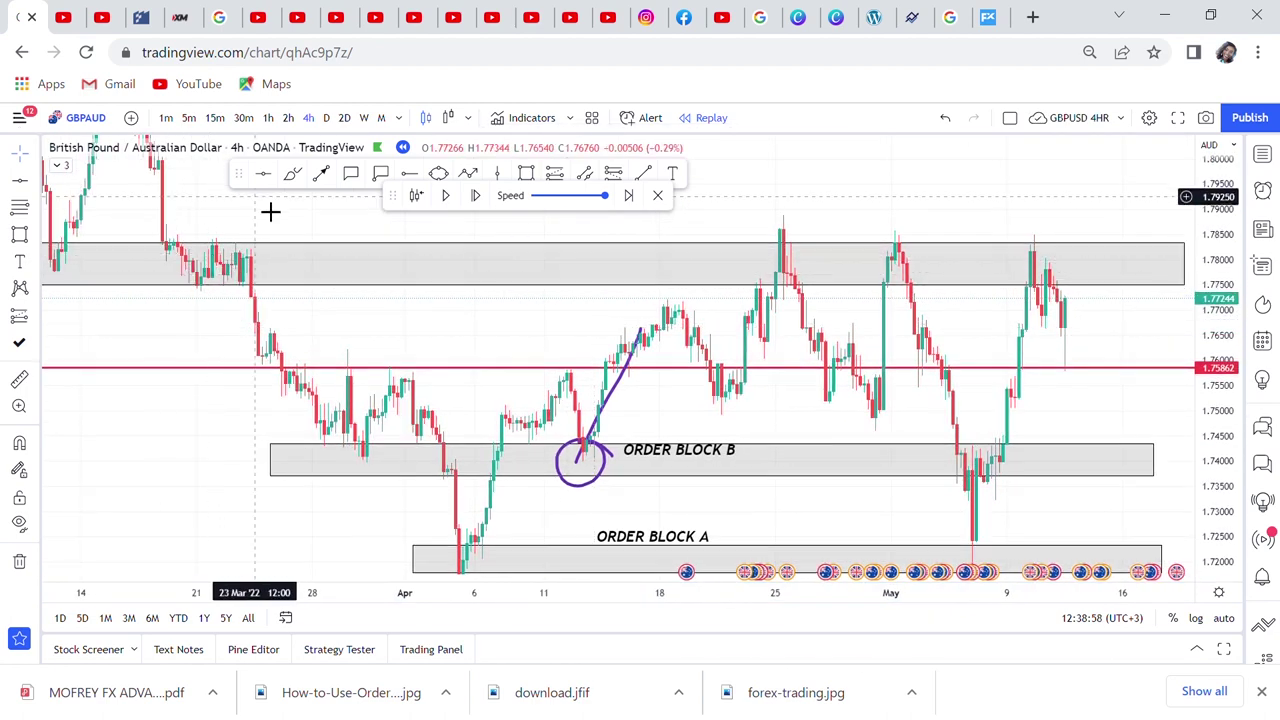
{"action": "left_click", "coordinate": [291, 174]}
{"action": "mouse_move", "coordinate": [256, 225]}
{"action": "left_mouse_down"}
{"action": "mouse_move", "coordinate": [171, 274]}
{"action": "mouse_move", "coordinate": [247, 243]}
{"action": "left_mouse_up"}
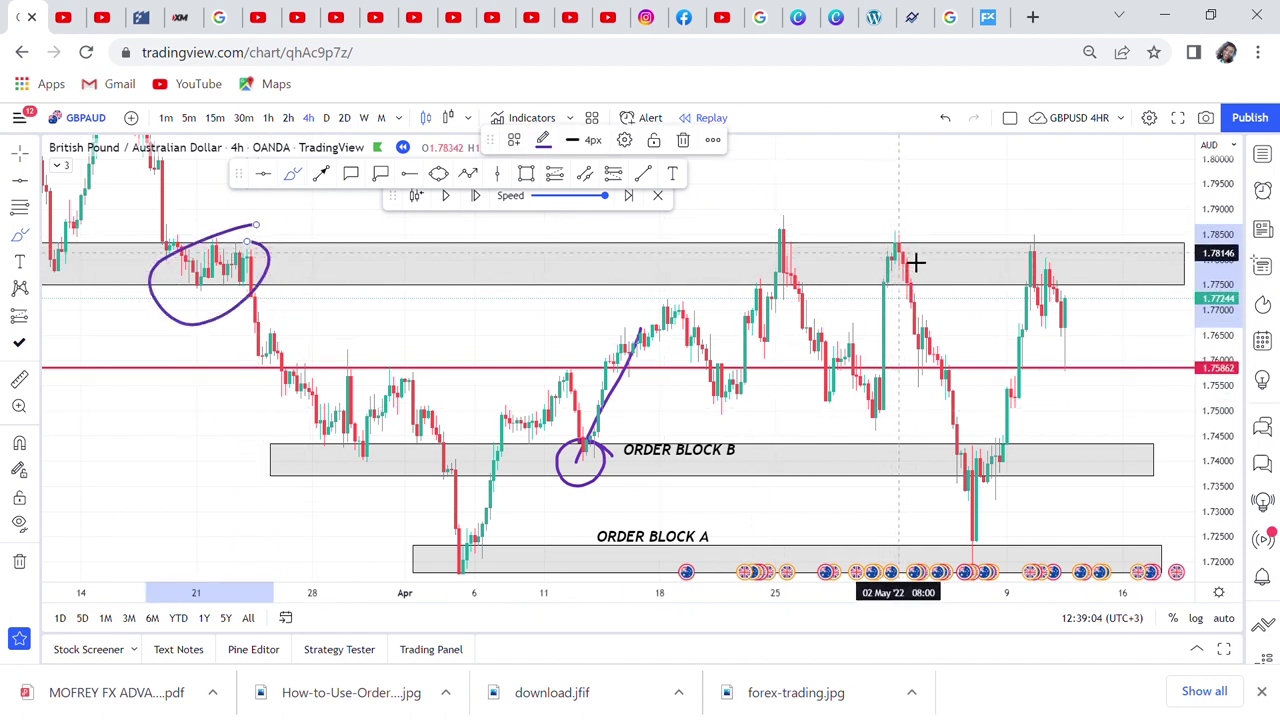
{"action": "mouse_move", "coordinate": [906, 211]}
{"action": "left_mouse_down"}
{"action": "mouse_move", "coordinate": [900, 272]}
{"action": "mouse_move", "coordinate": [917, 223]}
{"action": "mouse_move", "coordinate": [989, 507]}
{"action": "left_mouse_up"}
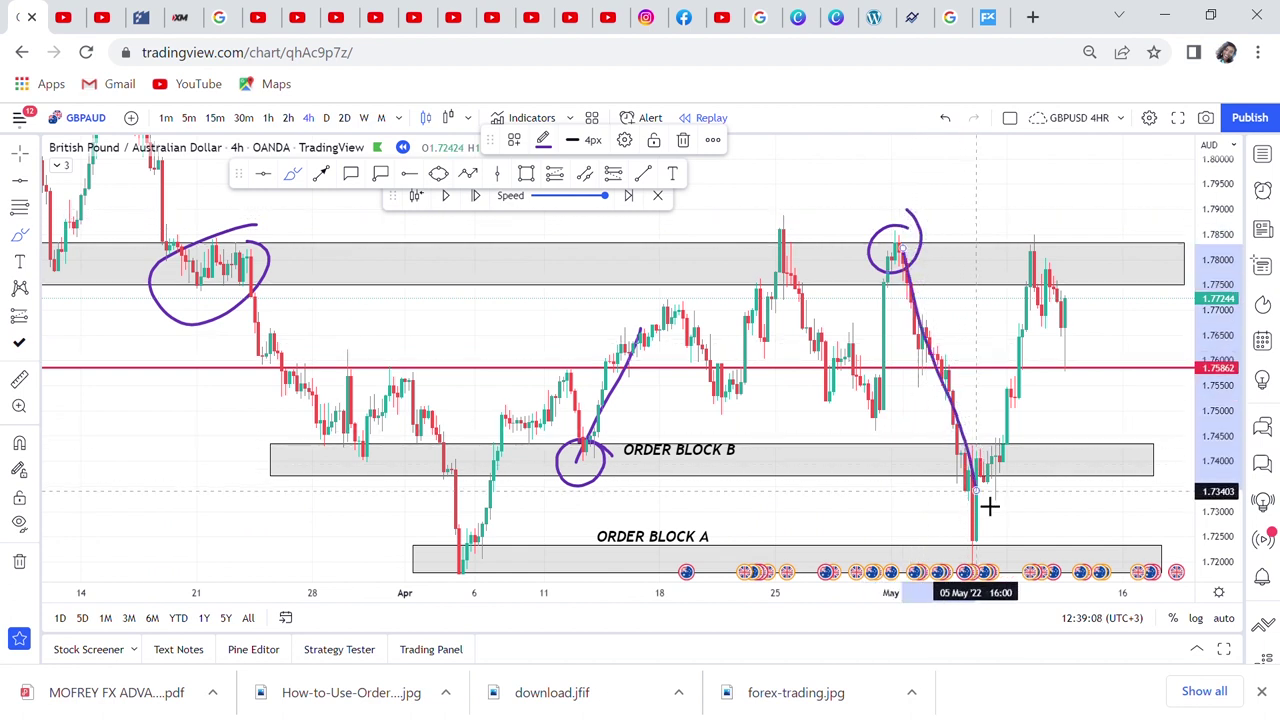